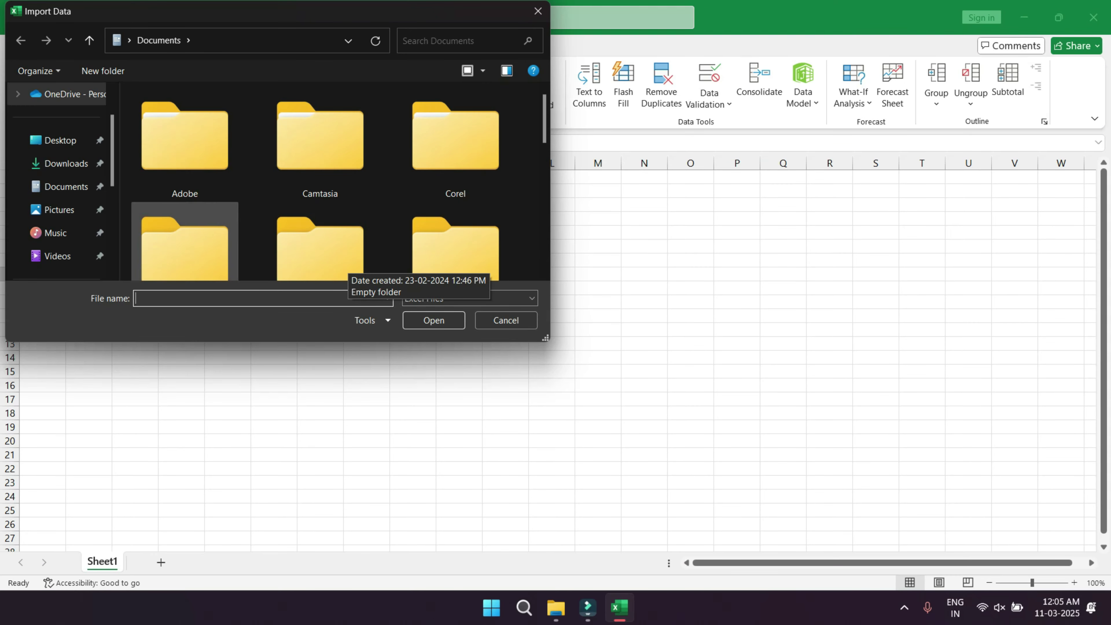
Step: Import the dpr_report workbook from the Desktop's Files folder and load its Dpr Report sheet
{"action": "left_click", "coordinate": [61, 140]}
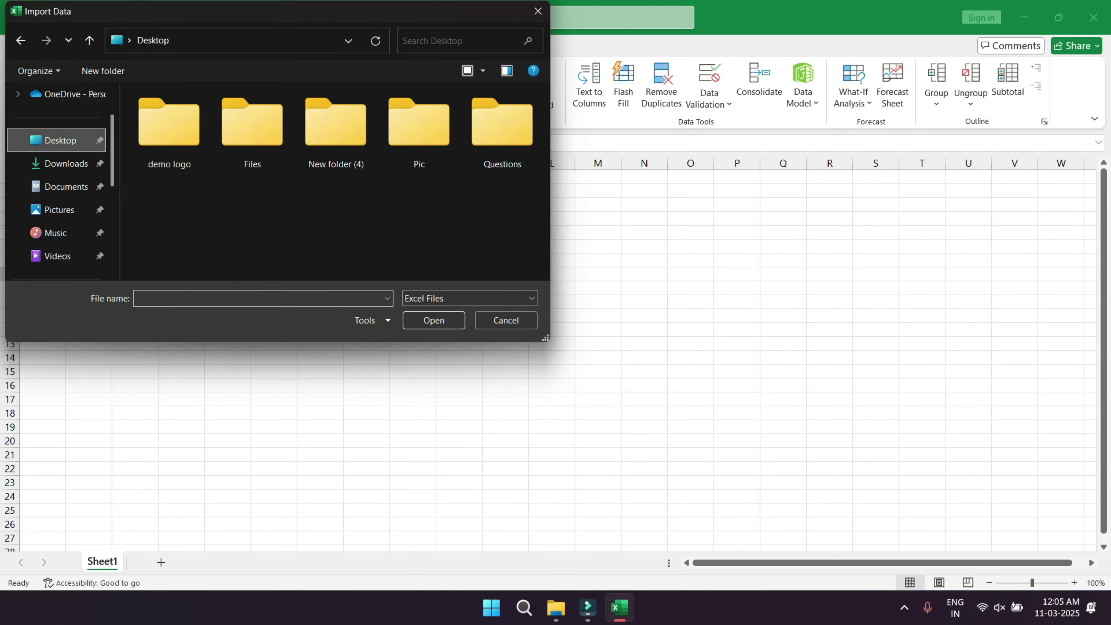
{"action": "left_click", "coordinate": [197, 134]}
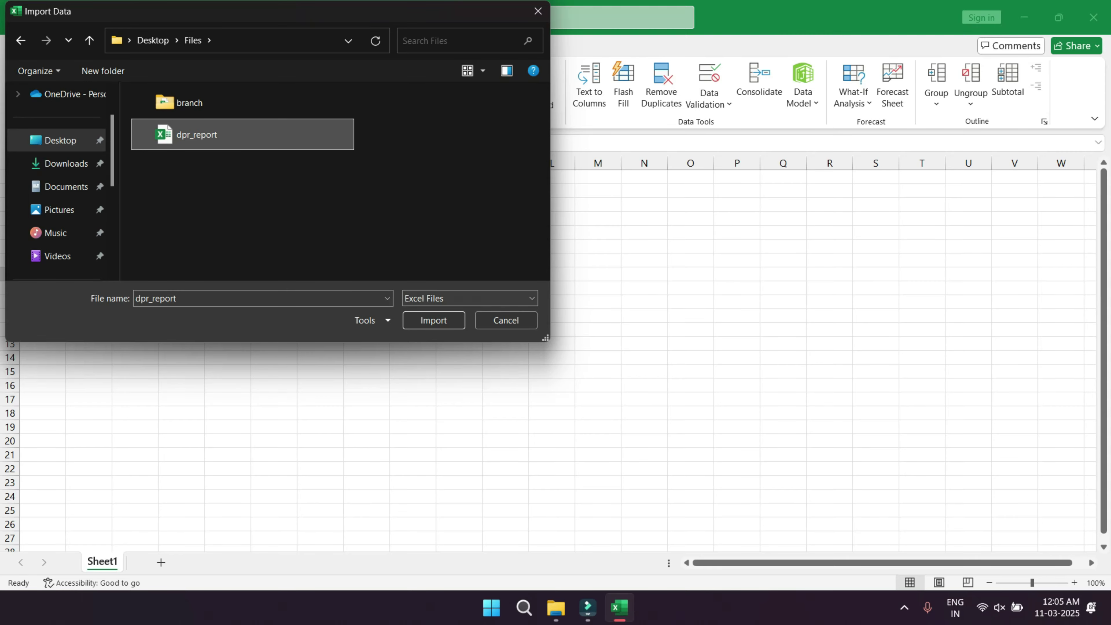
{"action": "left_click", "coordinate": [433, 320]}
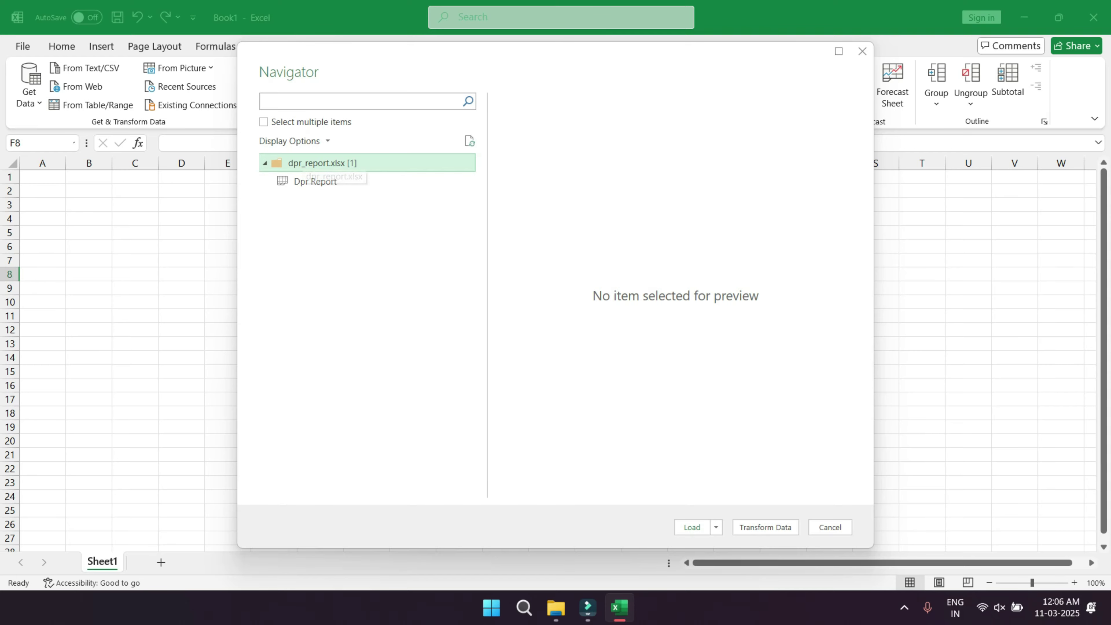
{"action": "left_click", "coordinate": [324, 181]}
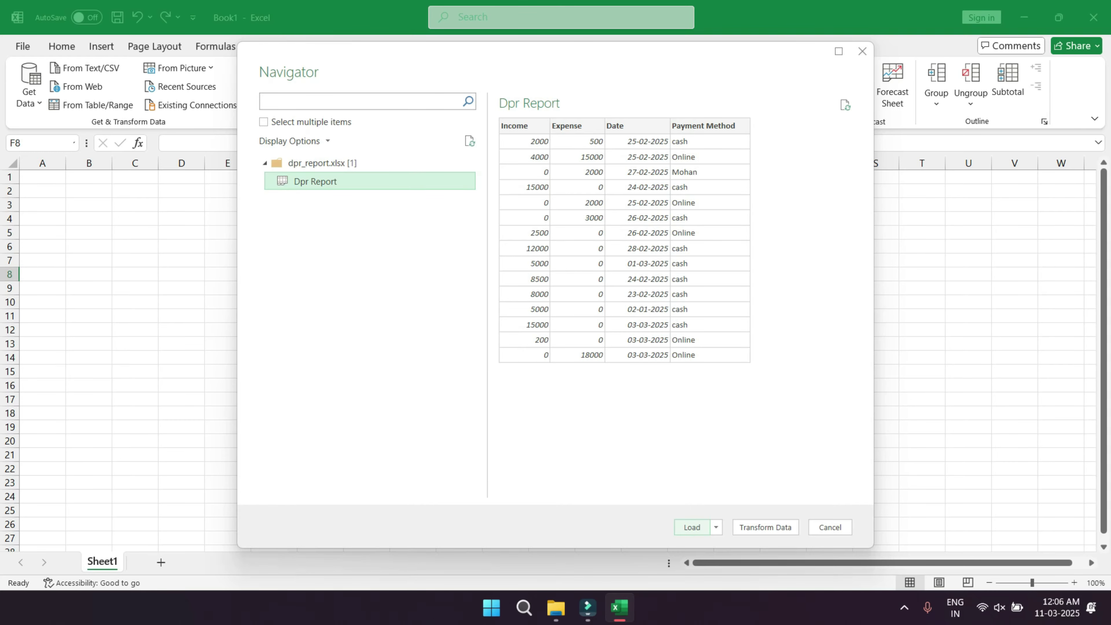
{"action": "left_click", "coordinate": [691, 527]}
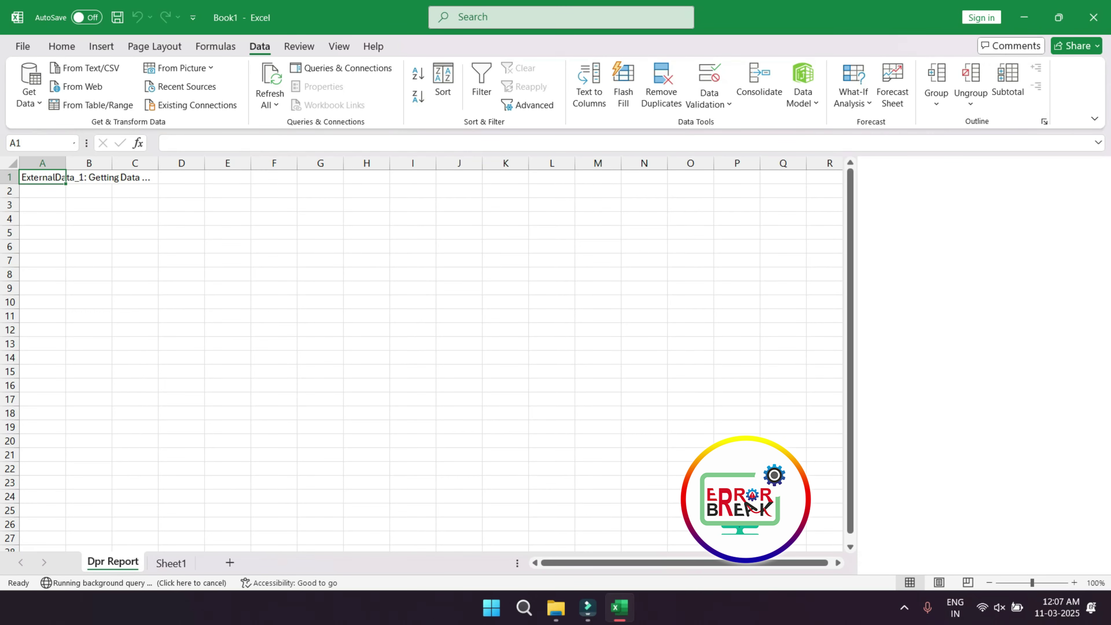
{"action": "left_click", "coordinate": [95, 274]}
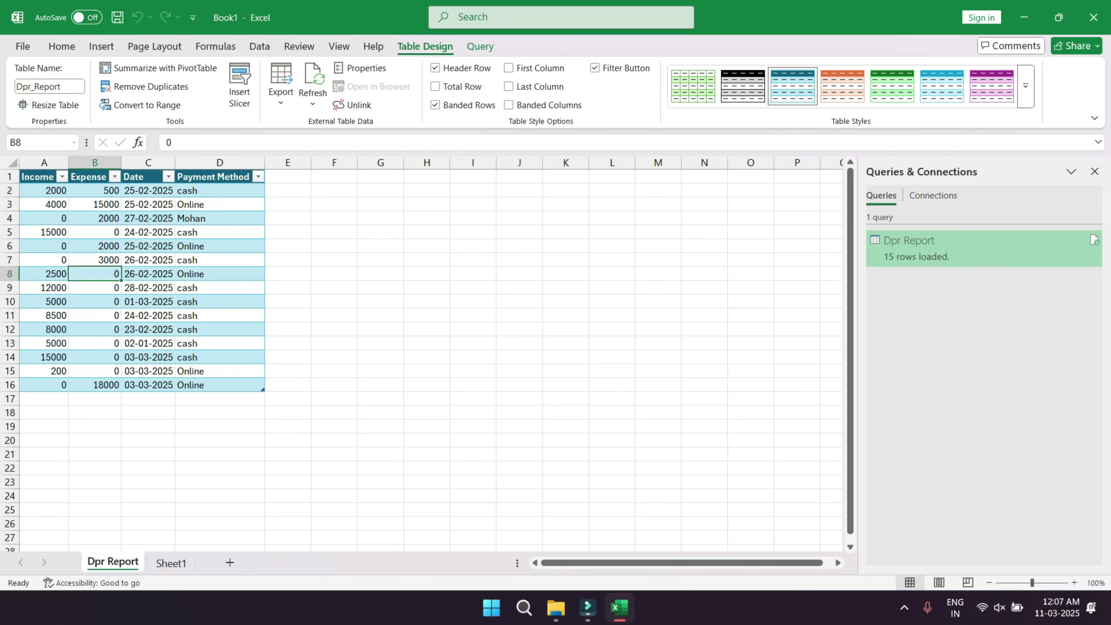
Step: In the source workbook dpr_report, set the Income value in B4 to 0, then save and close the workbook
{"action": "key", "text": "ctrl+s"}
{"action": "key", "text": "Escape"}
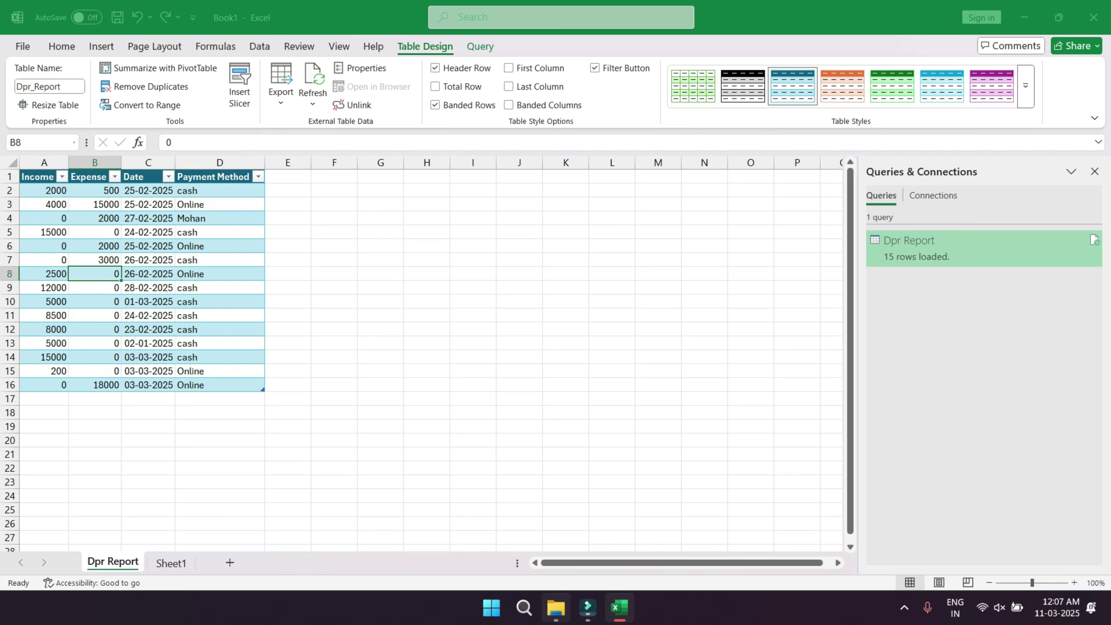
{"action": "key", "text": "alt+Tab"}
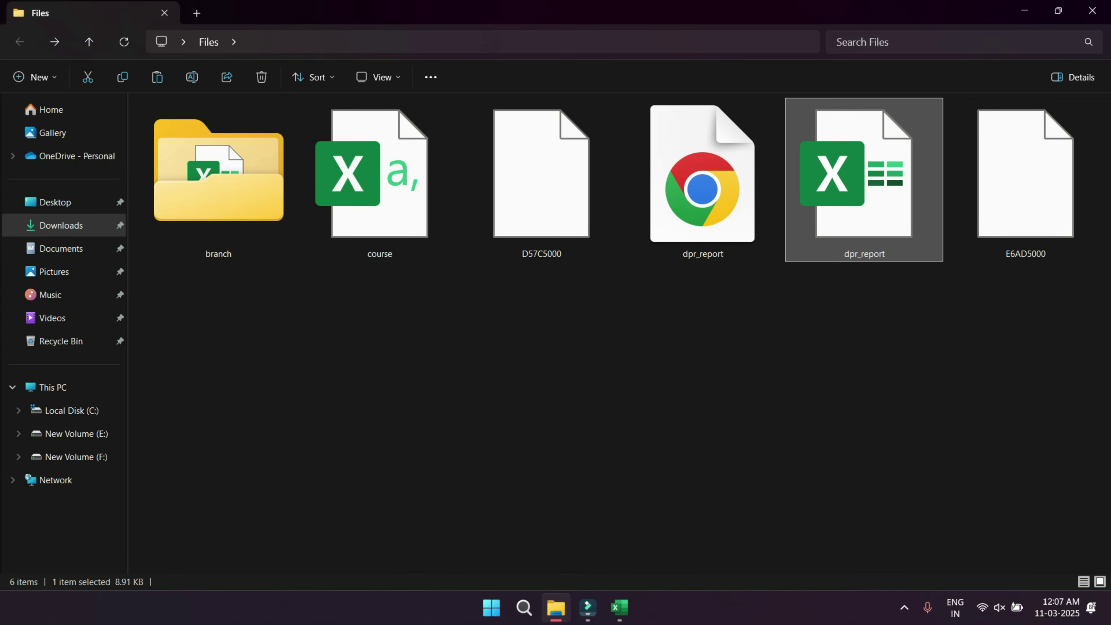
{"action": "key", "text": "alt+Tab"}
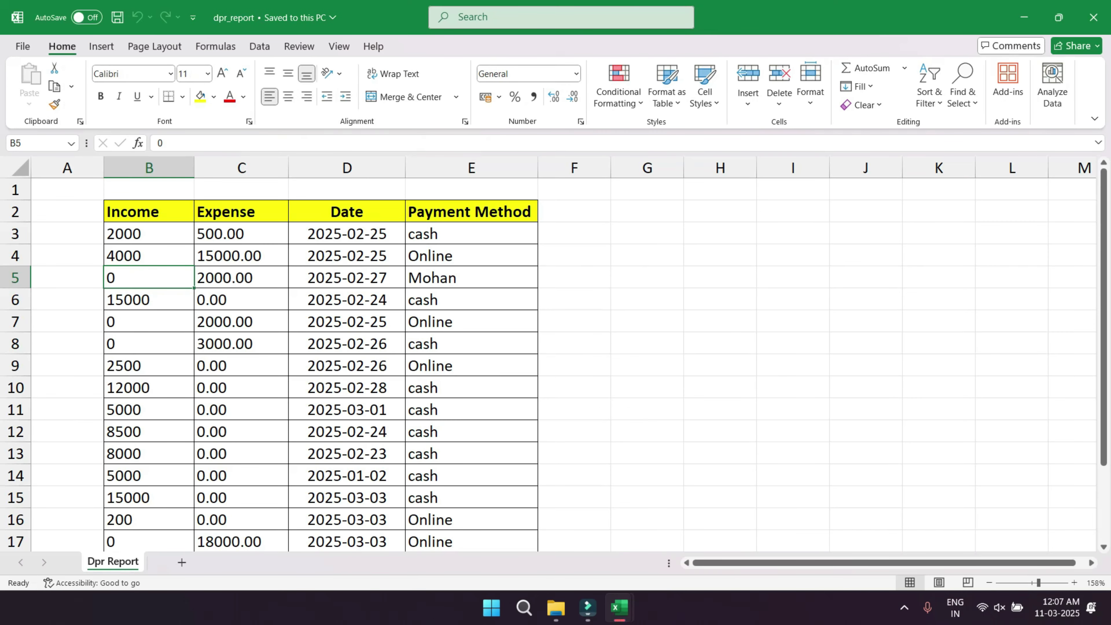
{"action": "left_click", "coordinate": [126, 256]}
{"action": "double_click", "coordinate": [116, 256]}
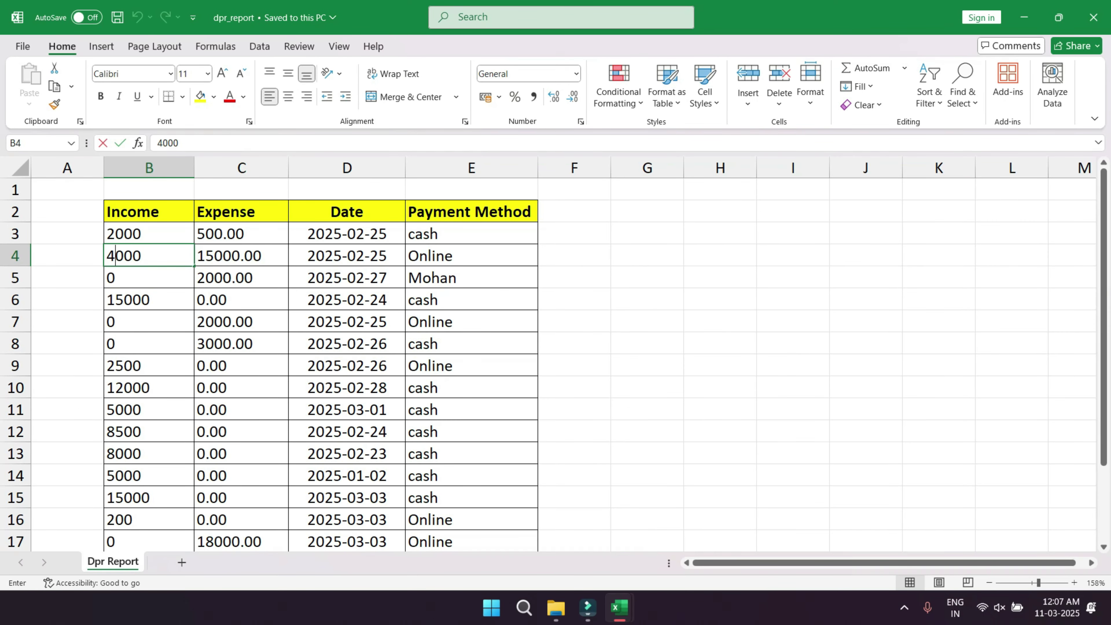
{"action": "type", "text": "0"}
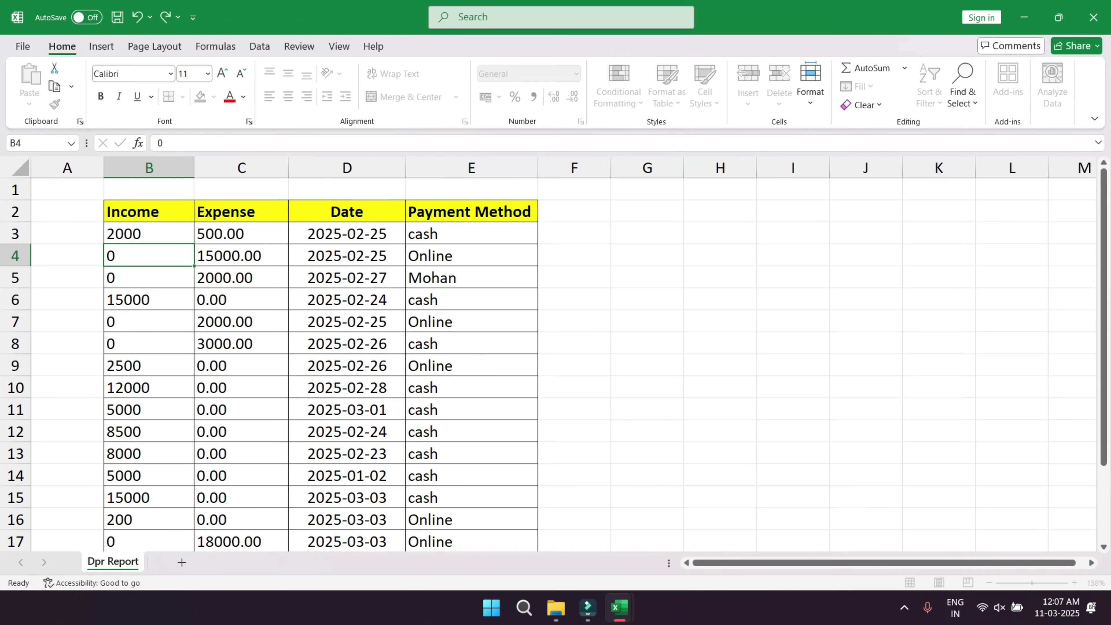
{"action": "key", "text": "ctrl+Return"}
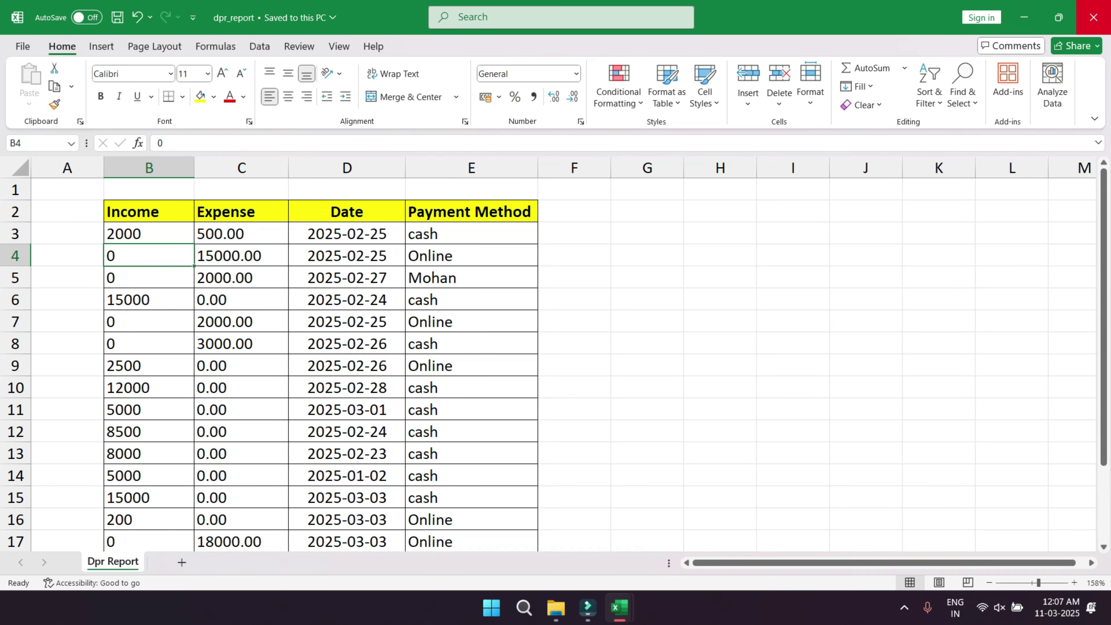
{"action": "left_click", "coordinate": [1094, 17]}
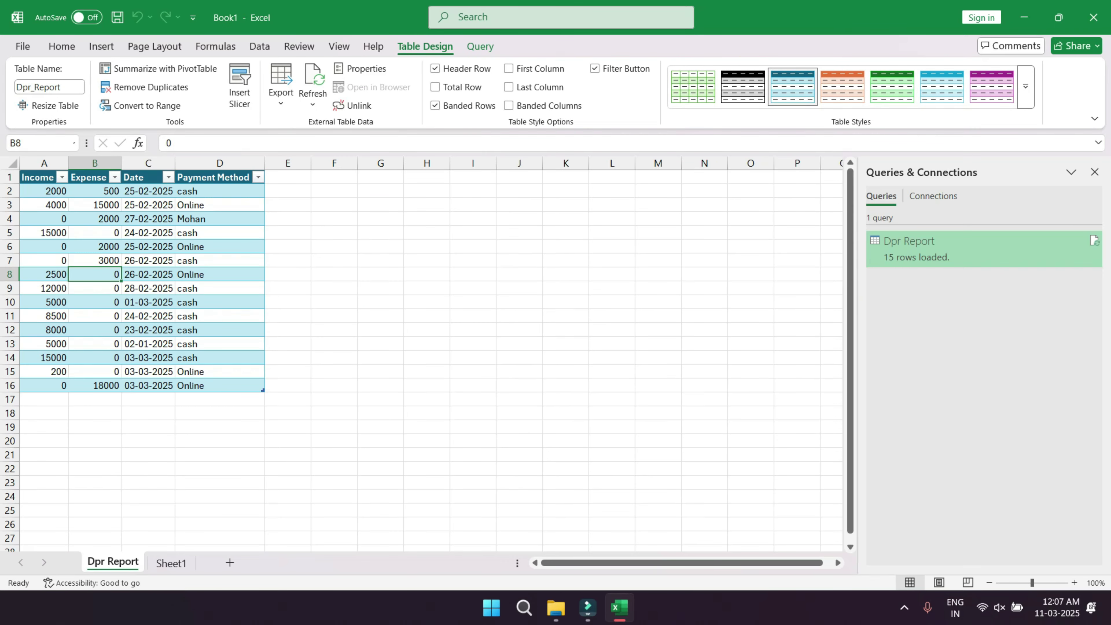
Step: Refresh the imported Dpr Report table in Book1 to pull in the changed Income value from the source
{"action": "scroll", "coordinate": [419, 350], "scroll_direction": "up", "scroll_amount": 5}
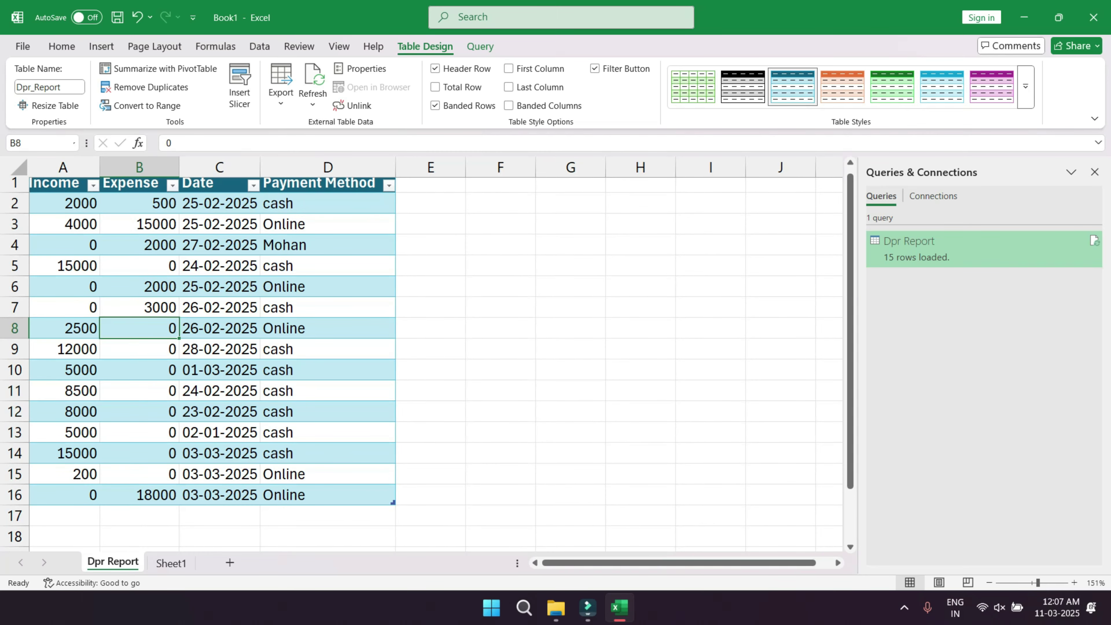
{"action": "left_click", "coordinate": [66, 230]}
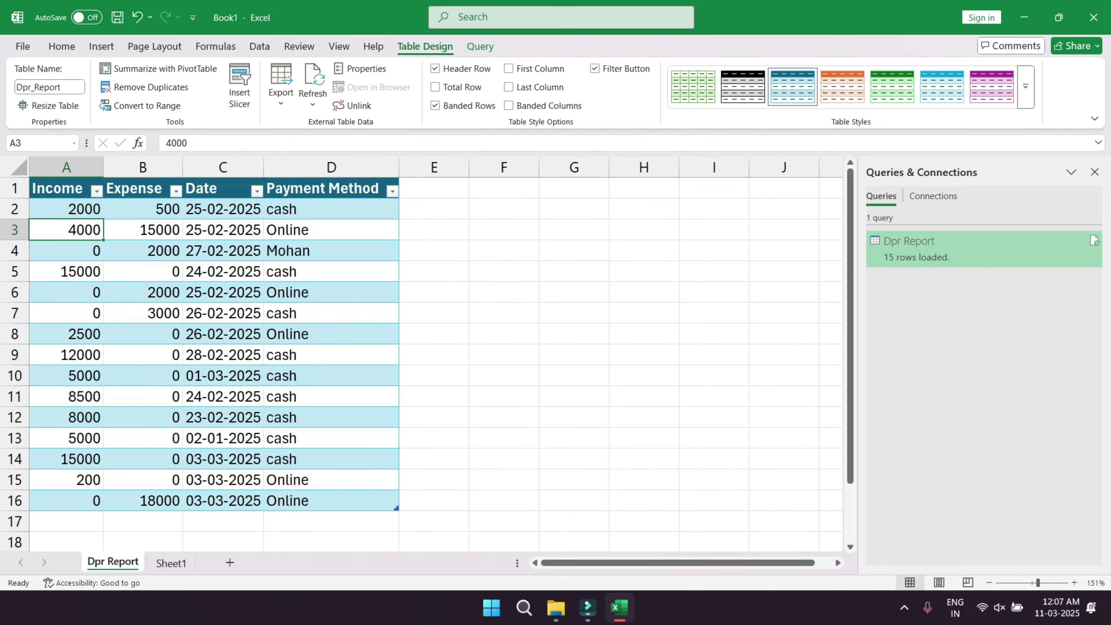
{"action": "mouse_move", "coordinate": [1094, 245]}
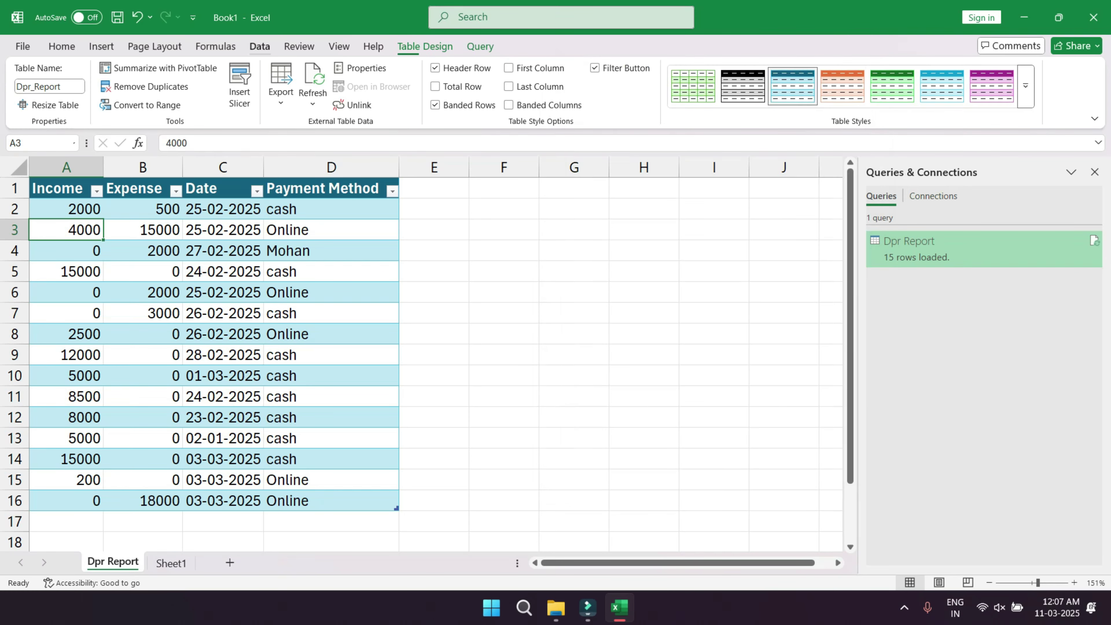
{"action": "left_click", "coordinate": [259, 46]}
{"action": "left_click", "coordinate": [270, 85]}
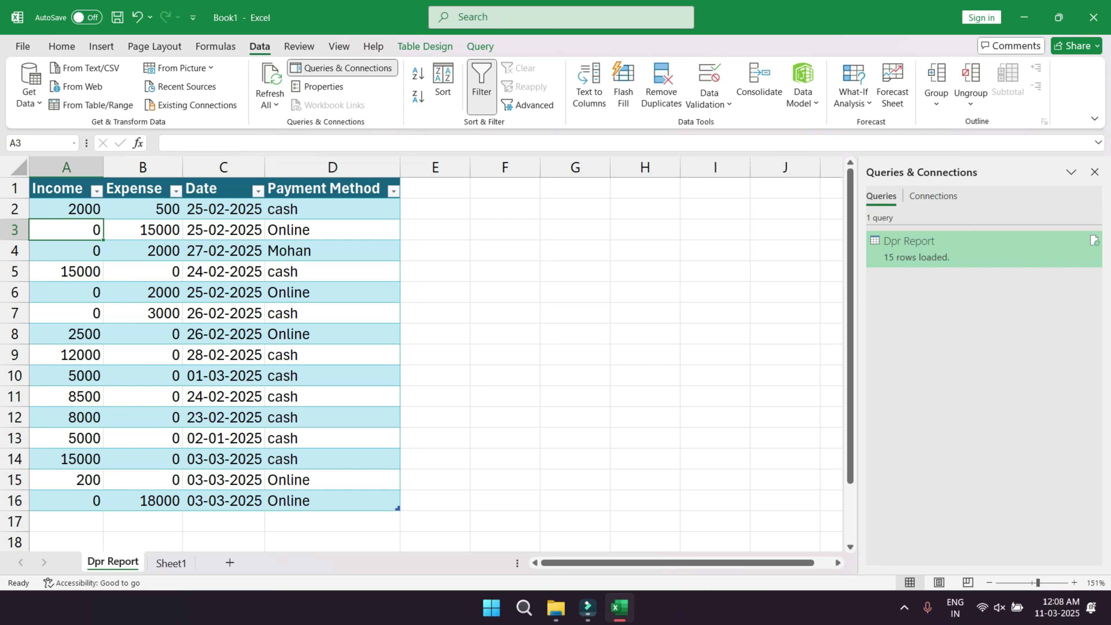
Step: Switch to File Explorer and locate the course CSV file in the Files folder
{"action": "left_click", "coordinate": [29, 85]}
{"action": "mouse_move", "coordinate": [88, 126]}
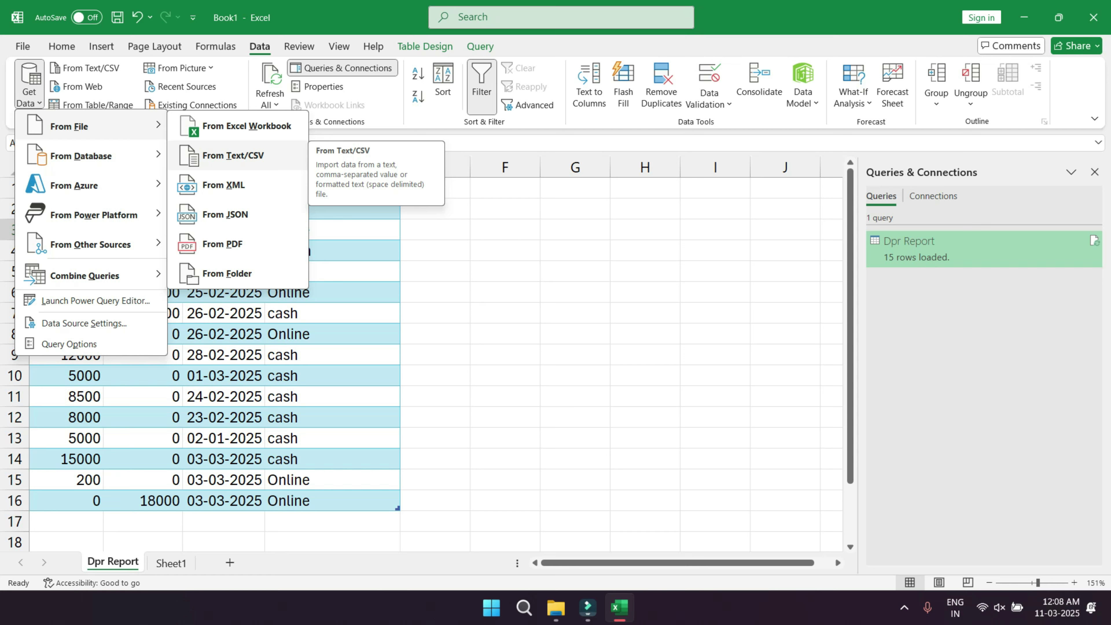
{"action": "left_click", "coordinate": [555, 607]}
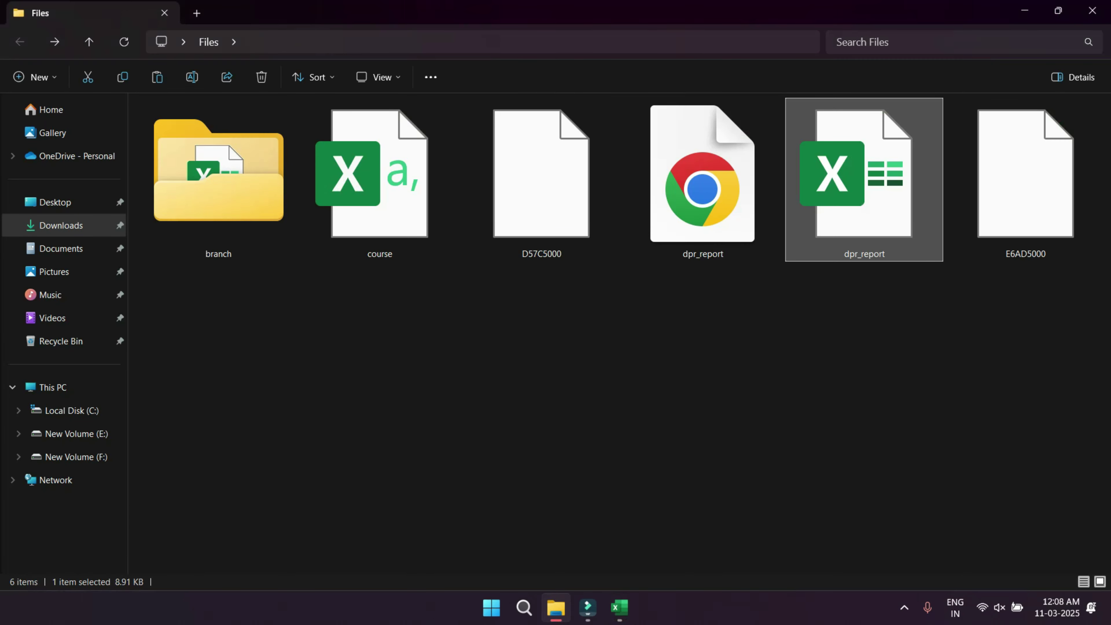
{"action": "left_click", "coordinate": [379, 180]}
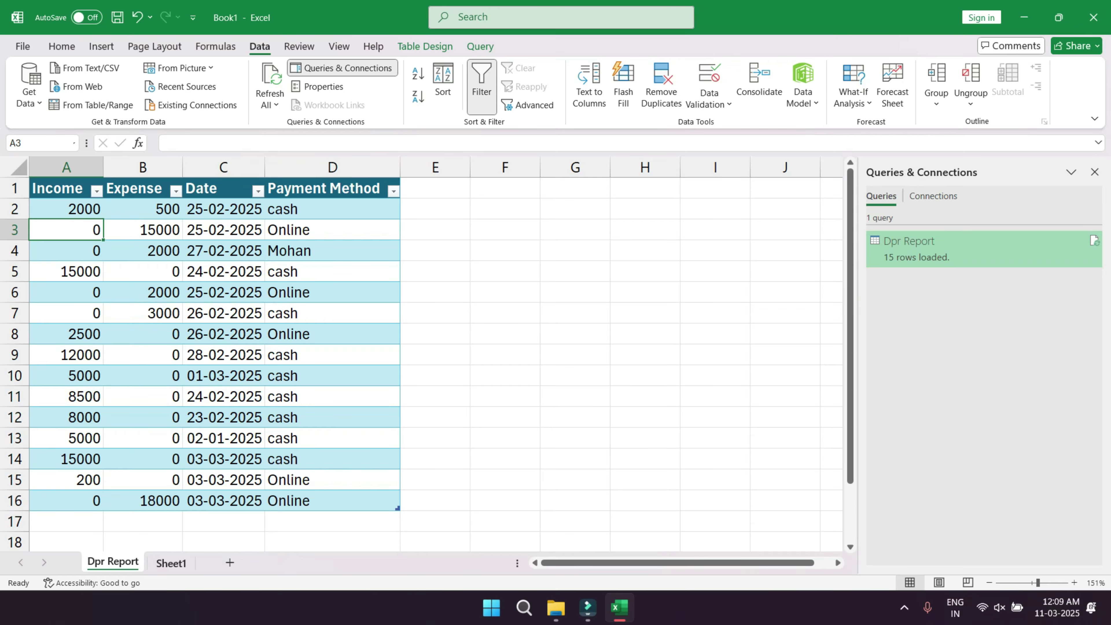
Step: From Sheet1, start a Text/CSV import of the course file from the Files folder
{"action": "left_click", "coordinate": [171, 563]}
{"action": "left_click", "coordinate": [29, 83]}
{"action": "mouse_move", "coordinate": [70, 126]}
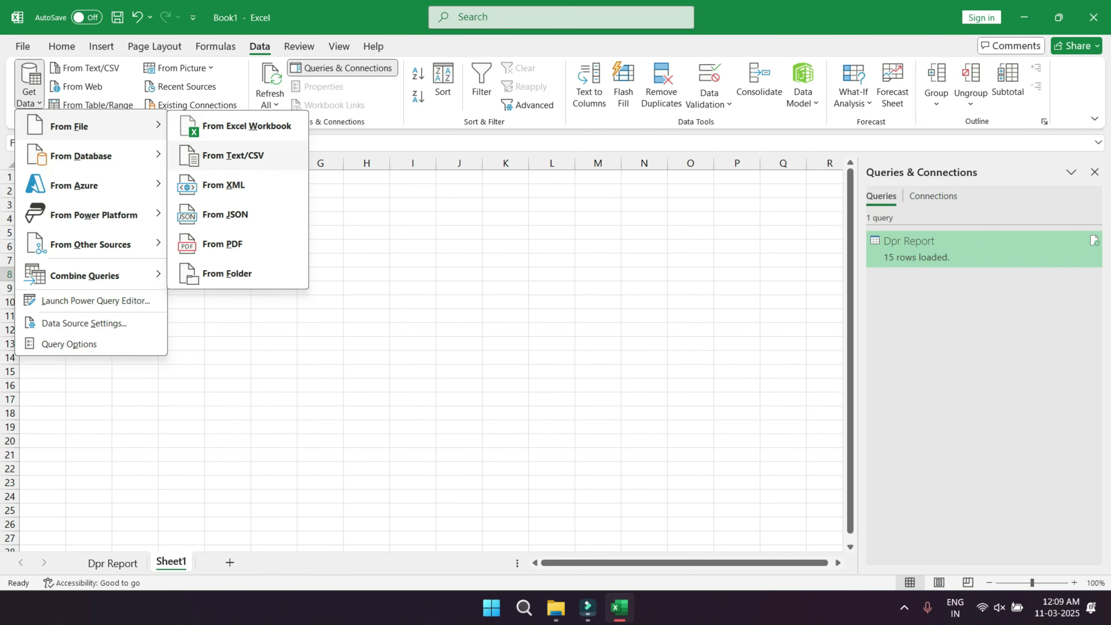
{"action": "left_click", "coordinate": [233, 155]}
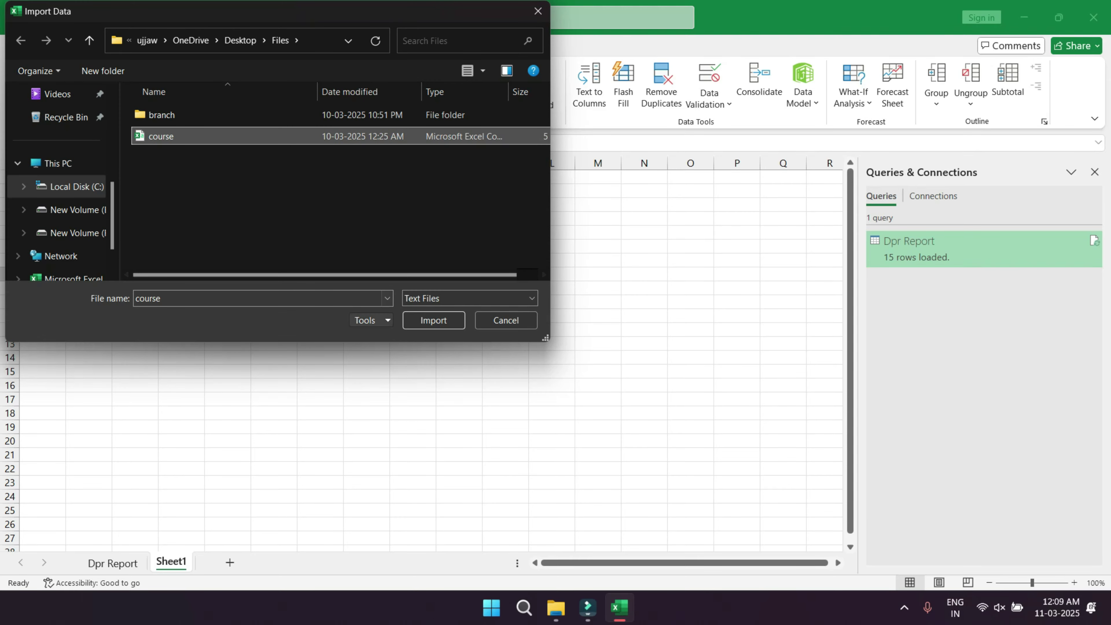
{"action": "left_click", "coordinate": [433, 320]}
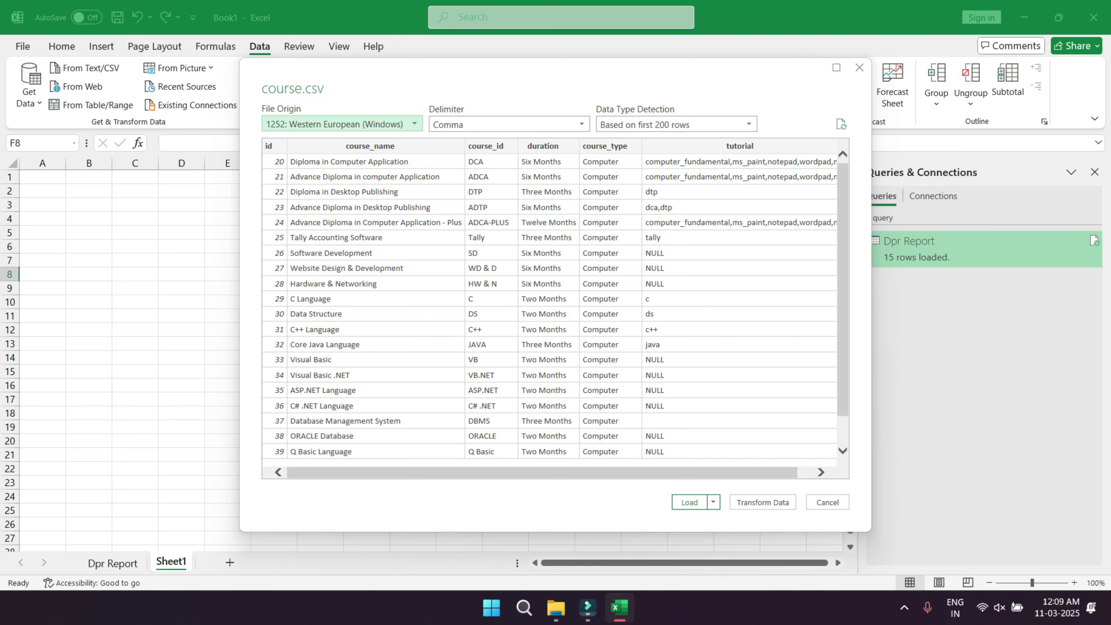
Step: Choose Comma as the delimiter for course.csv, load the data and look through the imported table
{"action": "left_click_drag", "start_coordinate": [351, 69], "coordinate": [215, 56]}
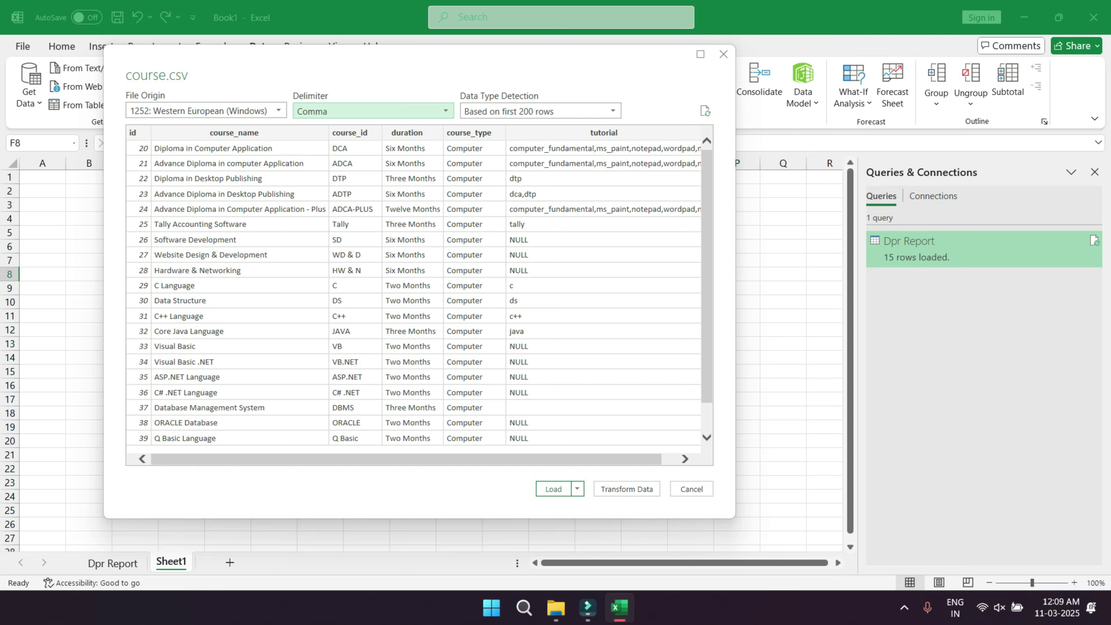
{"action": "left_click", "coordinate": [445, 111]}
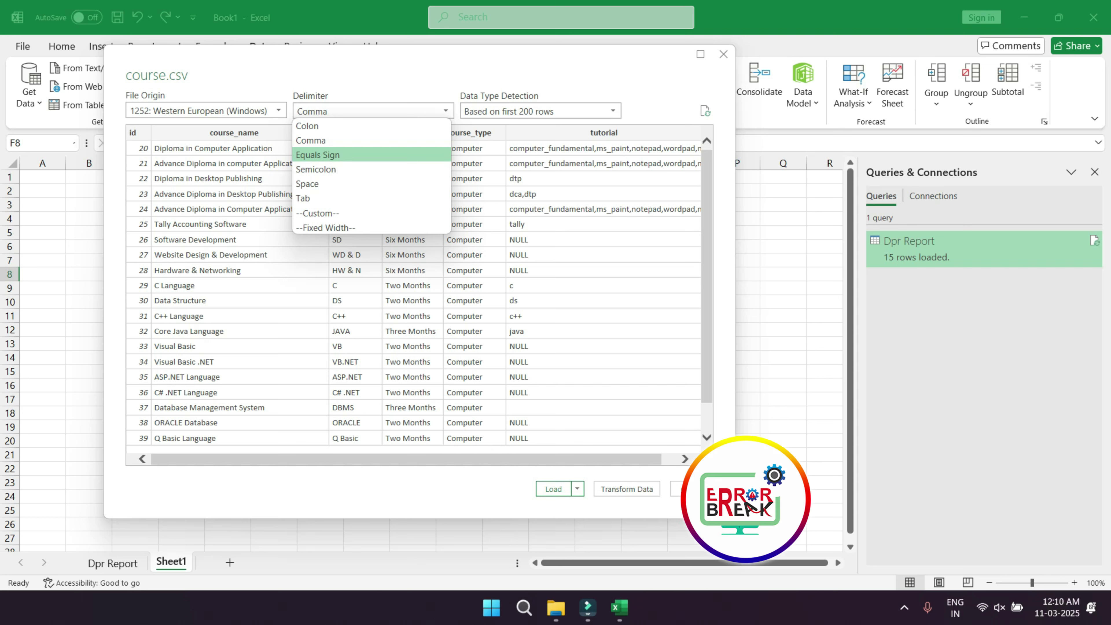
{"action": "left_click", "coordinate": [310, 140]}
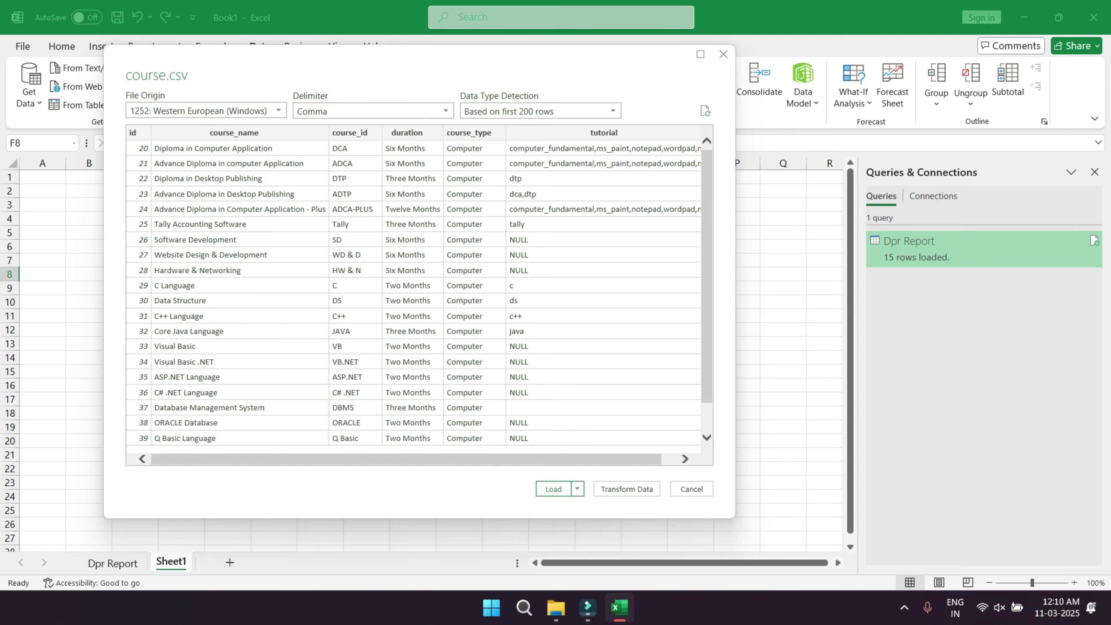
{"action": "key", "text": "Return"}
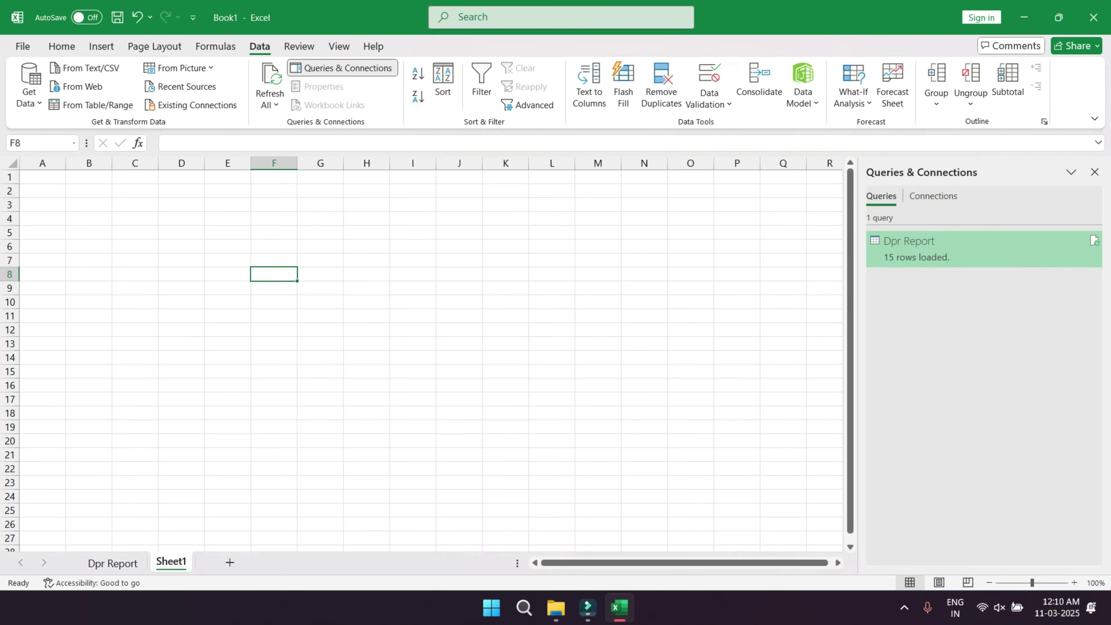
{"action": "scroll", "coordinate": [431, 358], "scroll_direction": "down", "scroll_amount": 2}
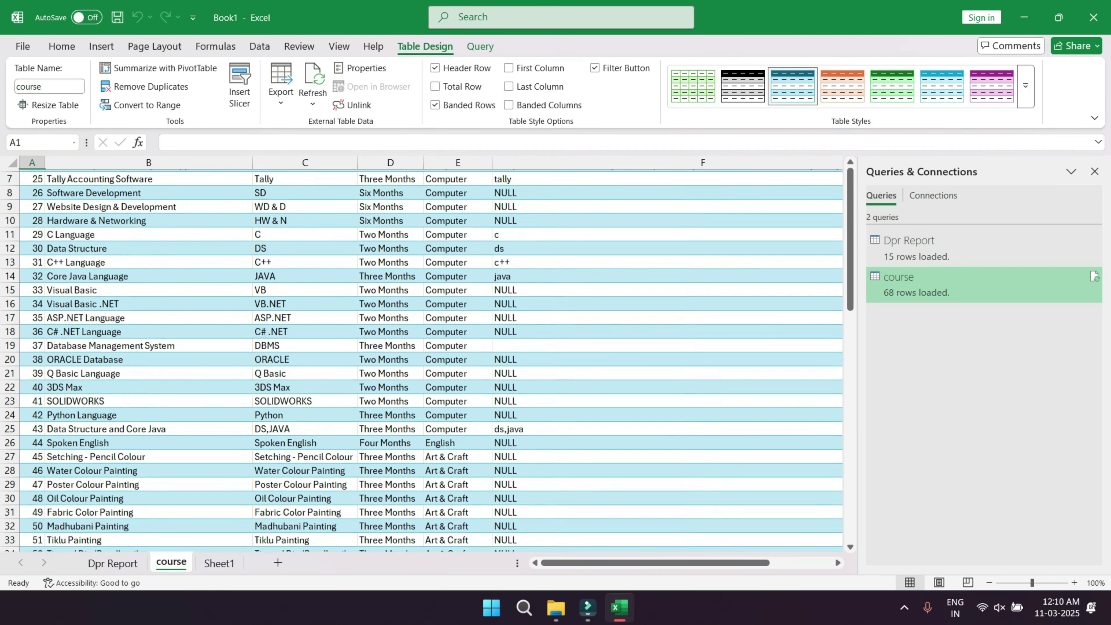
{"action": "scroll", "coordinate": [431, 359], "scroll_direction": "down", "scroll_amount": 20}
{"action": "scroll", "coordinate": [430, 358], "scroll_direction": "up", "scroll_amount": 20}
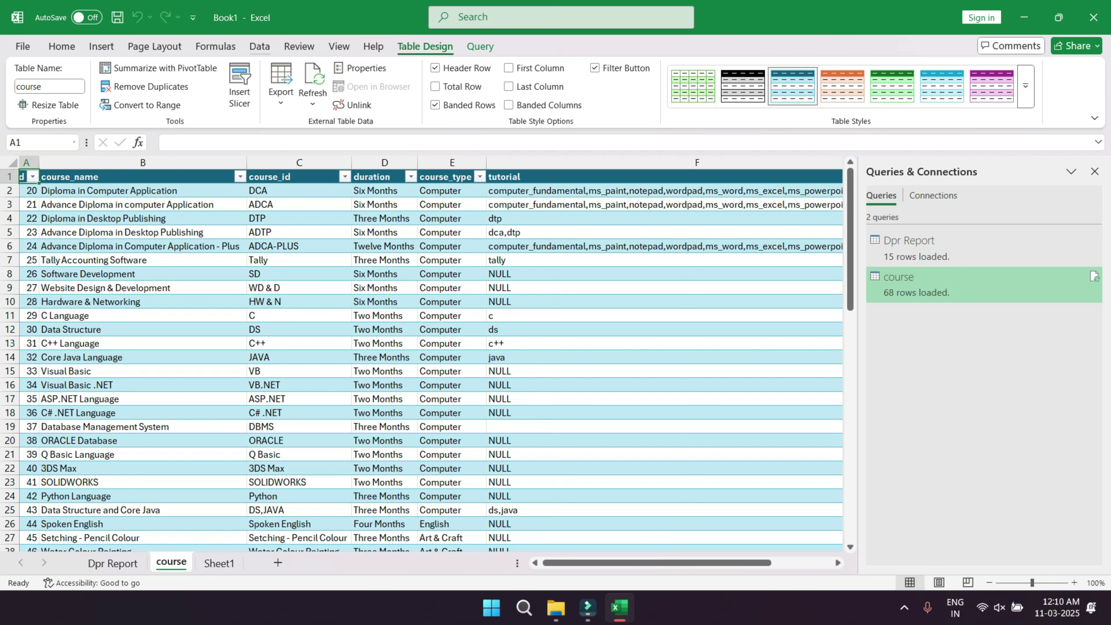
Step: Import Table001 (Page 1) from the dpr_report PDF in the Files folder and load it into a new sheet
{"action": "left_click", "coordinate": [259, 46]}
{"action": "left_click", "coordinate": [29, 85]}
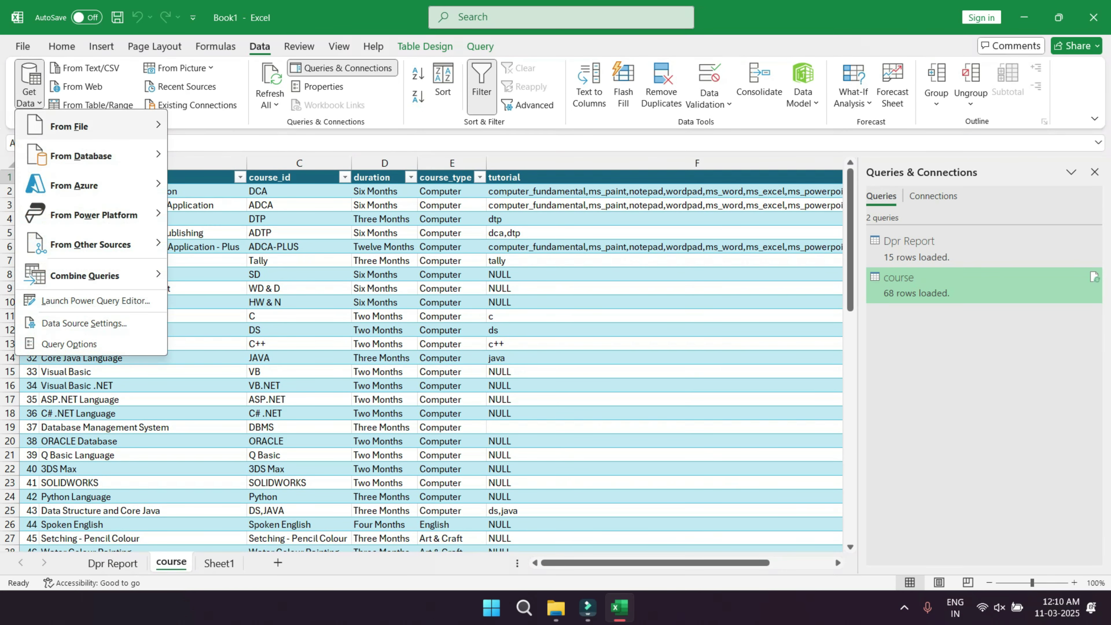
{"action": "mouse_move", "coordinate": [87, 126]}
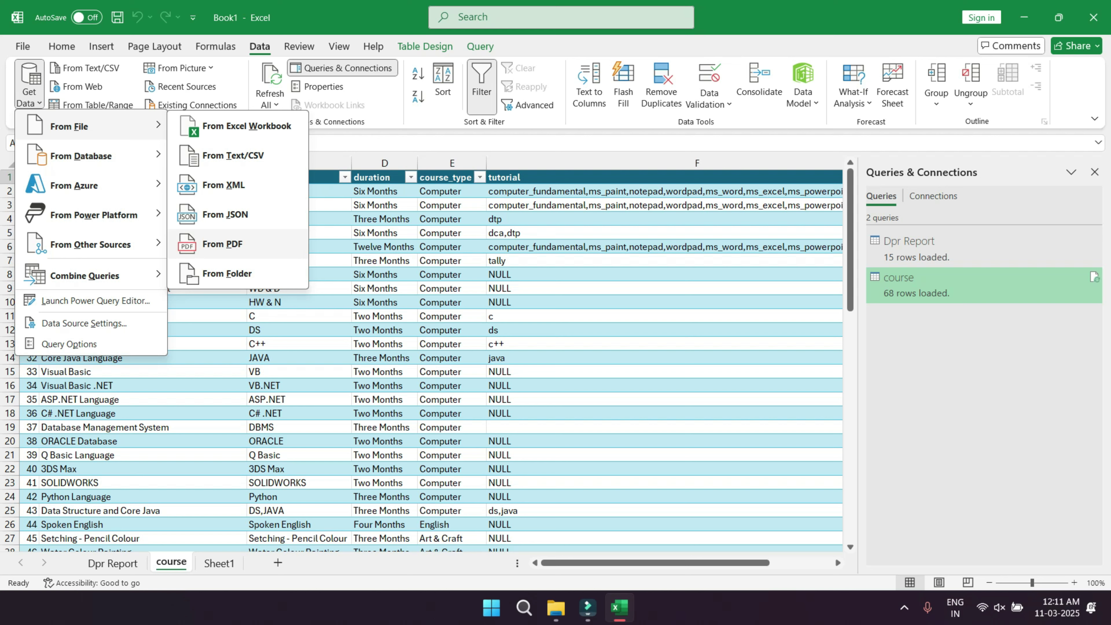
{"action": "left_click", "coordinate": [222, 244]}
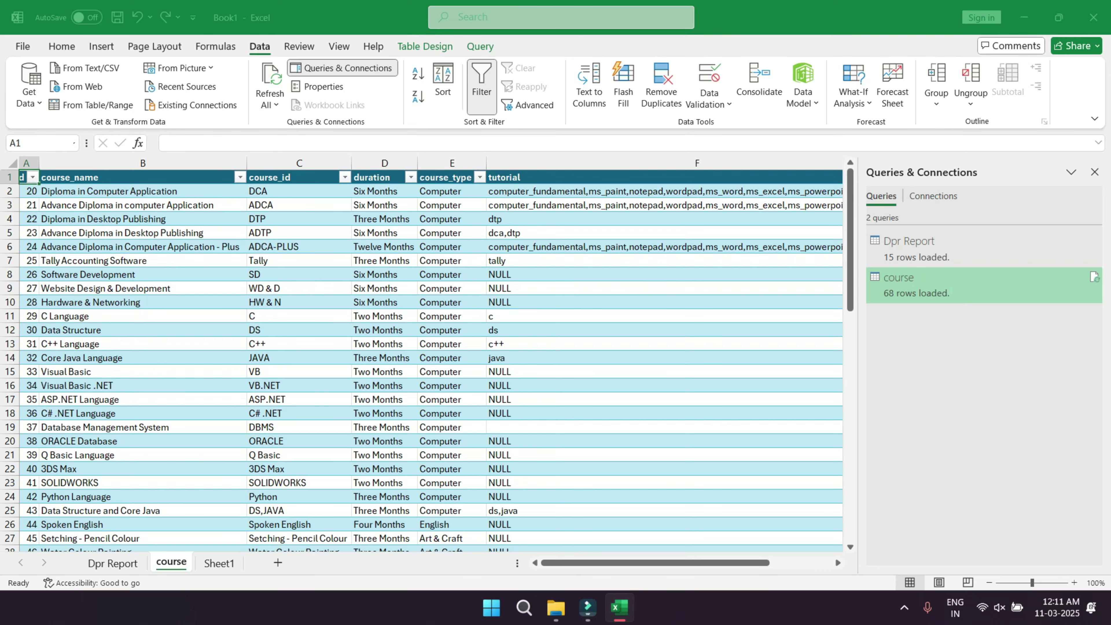
{"action": "left_click", "coordinate": [197, 179]}
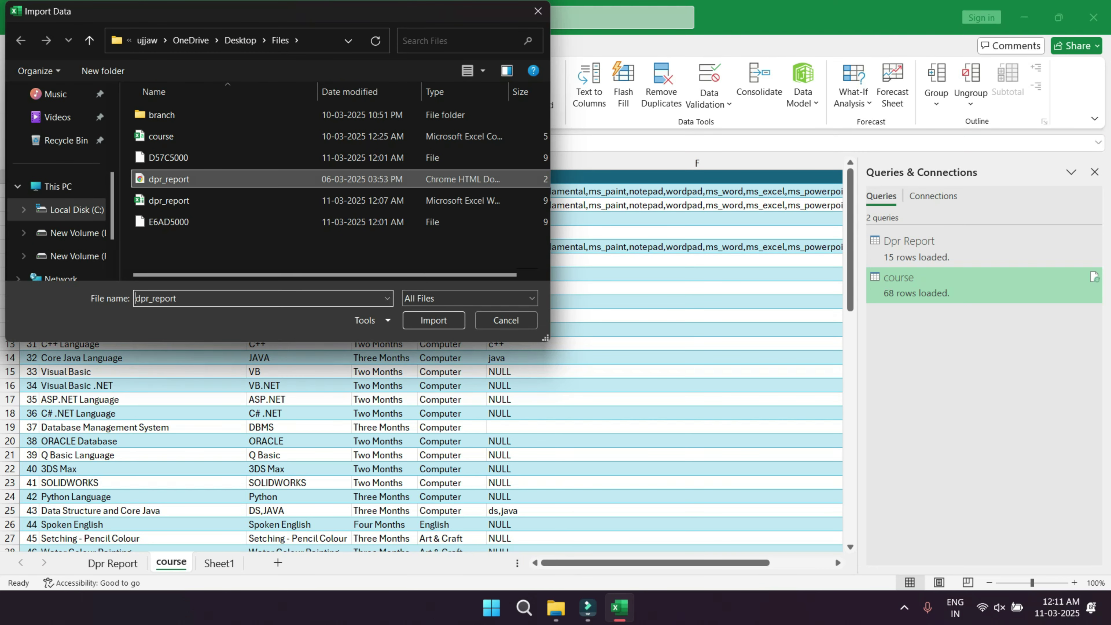
{"action": "key", "text": "Return"}
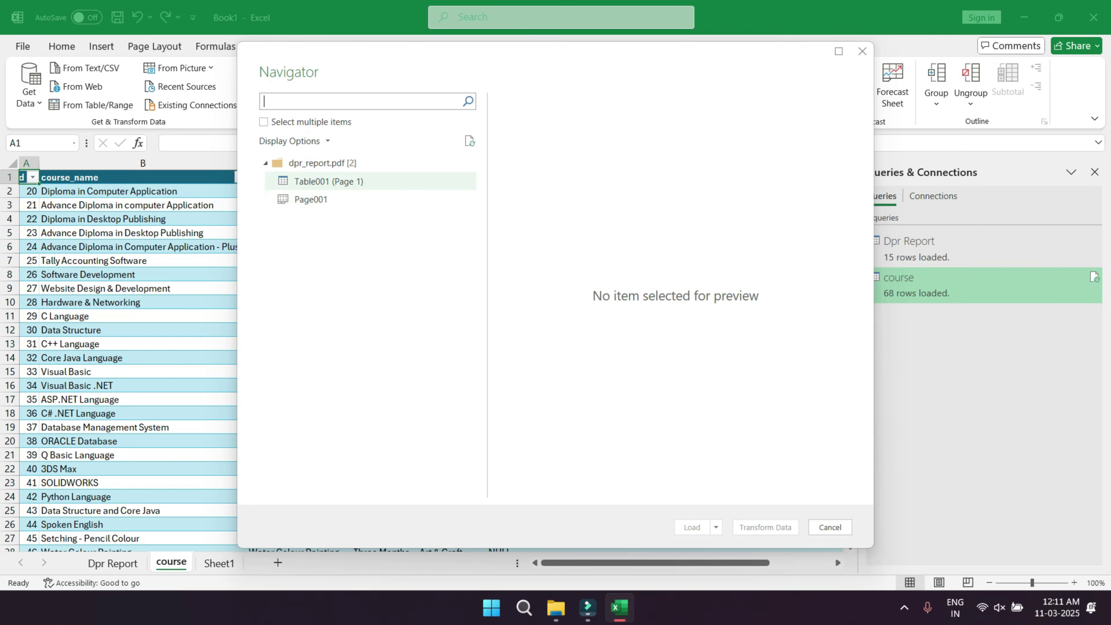
{"action": "left_click", "coordinate": [328, 182]}
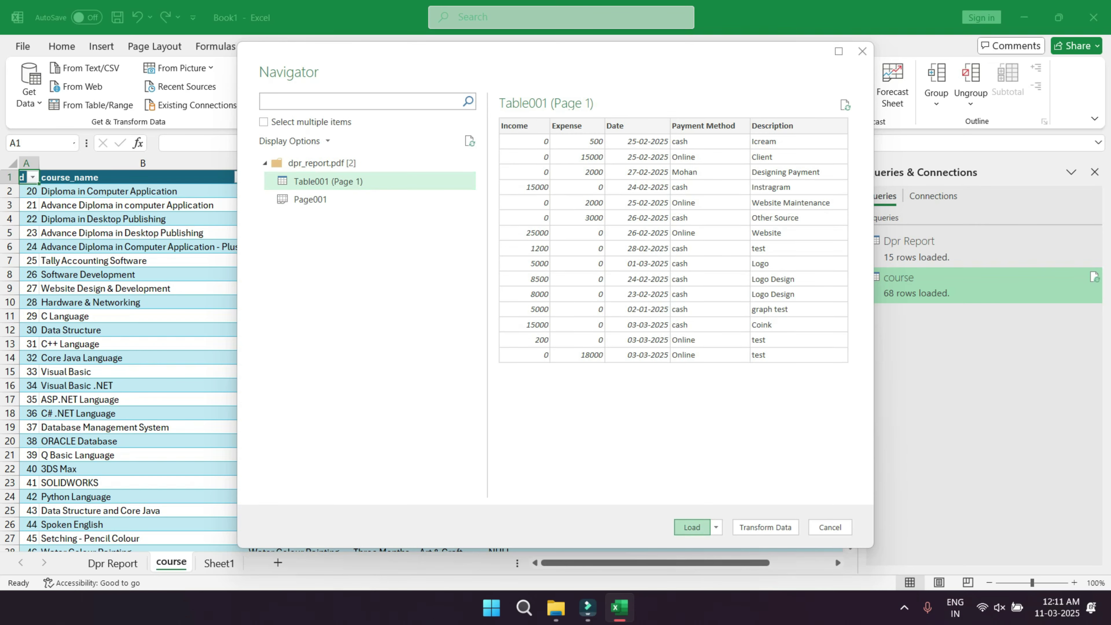
{"action": "left_click", "coordinate": [691, 527]}
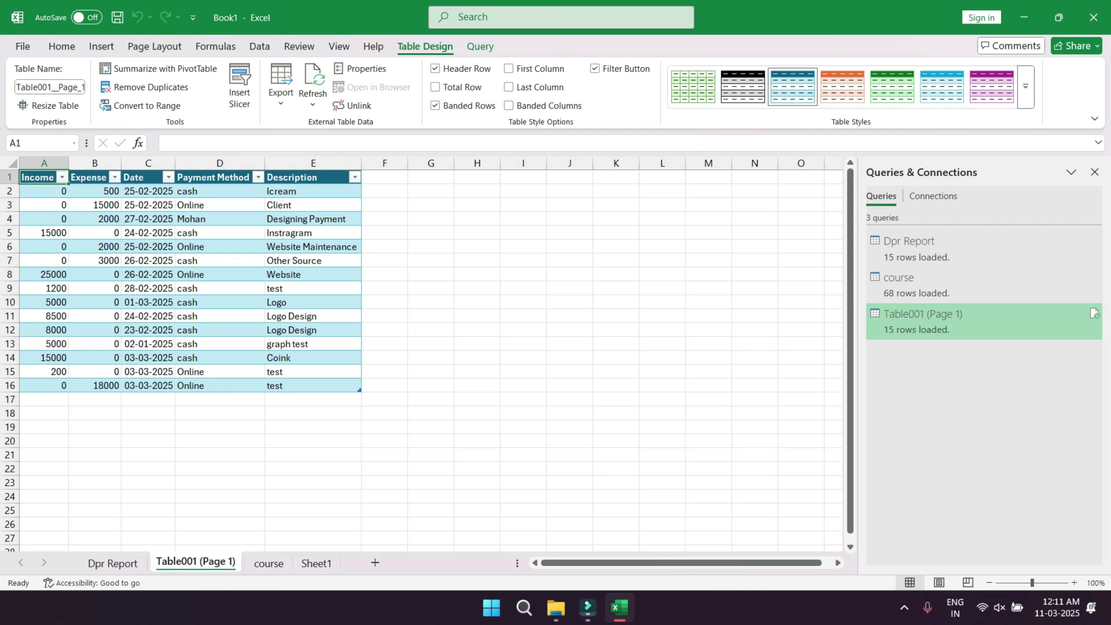
Step: Switch to File Explorer, open the branch folder inside Files to view its workbooks, and return to Excel
{"action": "left_click", "coordinate": [260, 46]}
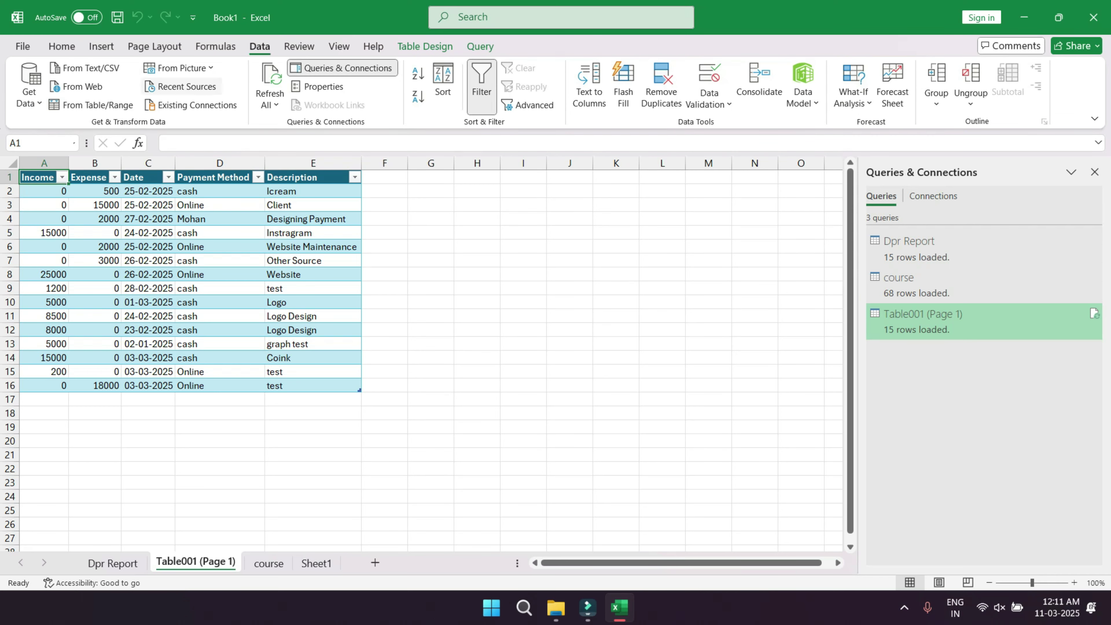
{"action": "left_click", "coordinate": [29, 92]}
{"action": "mouse_move", "coordinate": [70, 126]}
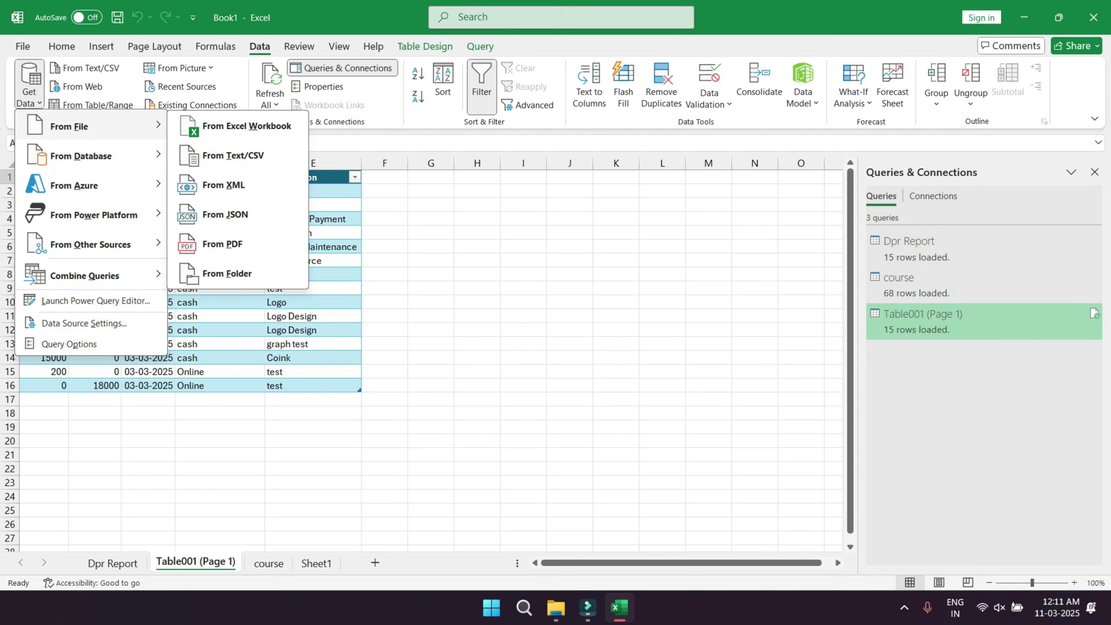
{"action": "left_click", "coordinate": [556, 608]}
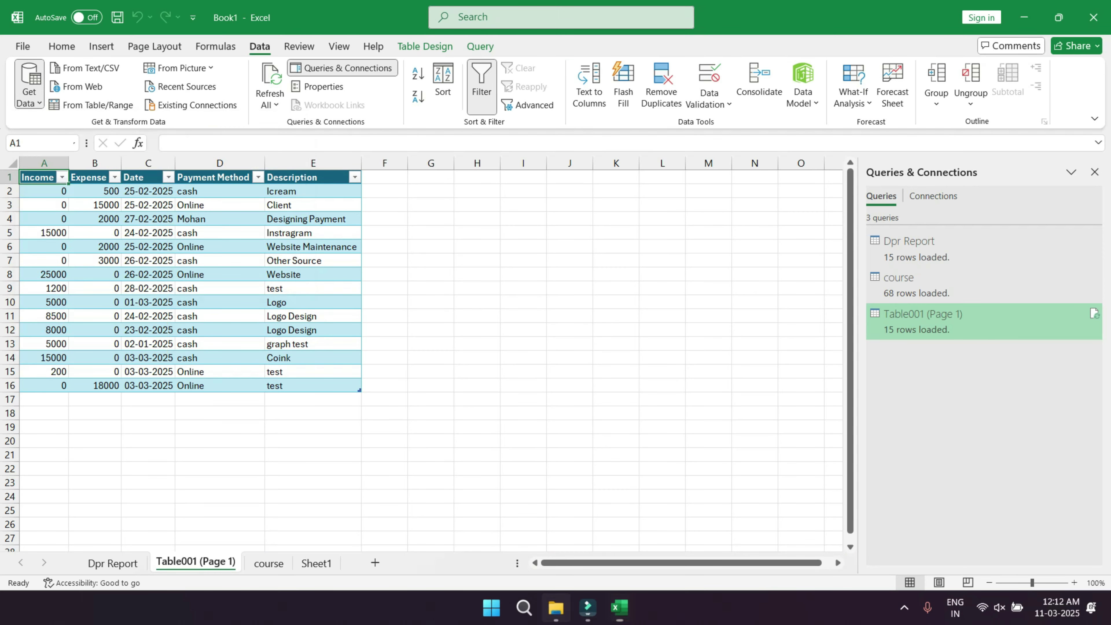
{"action": "left_click", "coordinate": [542, 376]}
{"action": "left_click", "coordinate": [219, 180]}
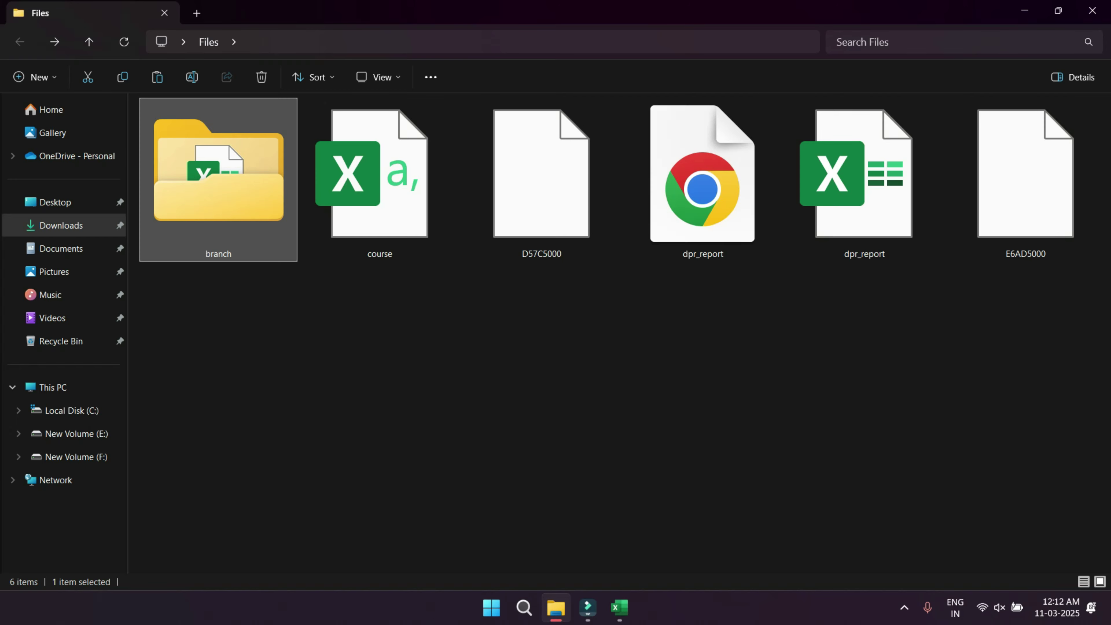
{"action": "double_click", "coordinate": [218, 128]}
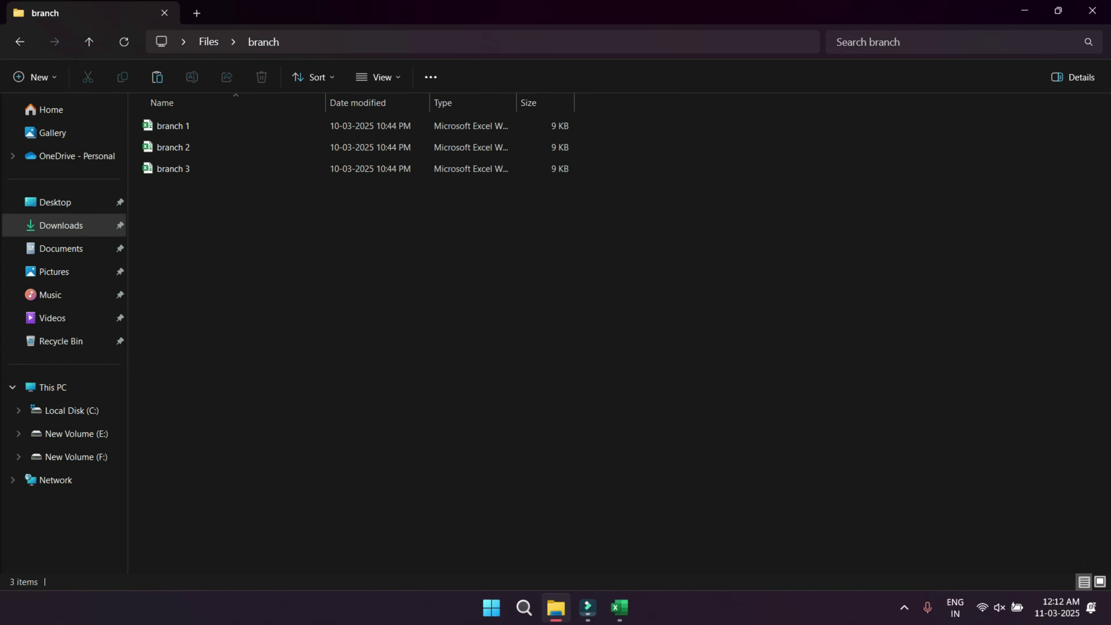
{"action": "left_click", "coordinate": [556, 608]}
{"action": "left_click", "coordinate": [431, 358]}
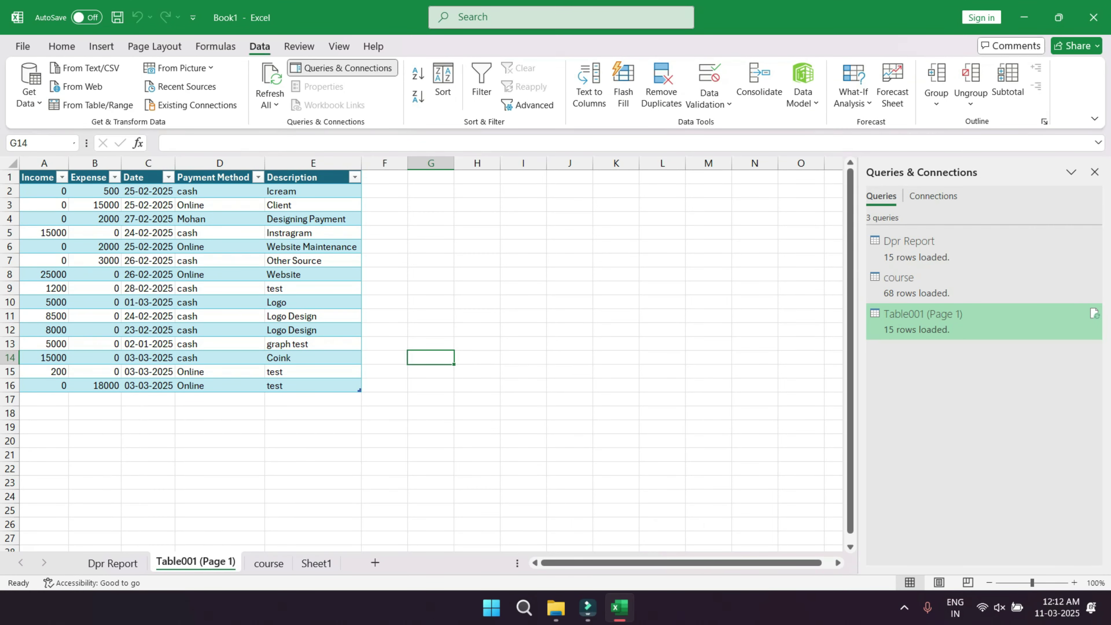
Step: Start a From Folder import of the branch folder located in Files on the Desktop
{"action": "left_click", "coordinate": [29, 88]}
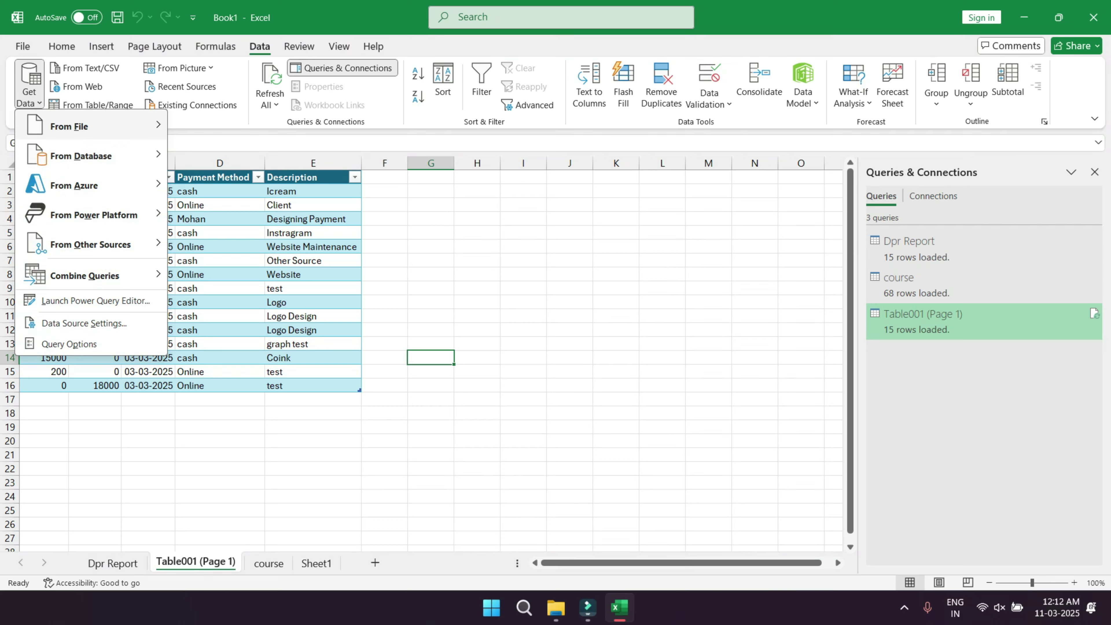
{"action": "mouse_move", "coordinate": [88, 126]}
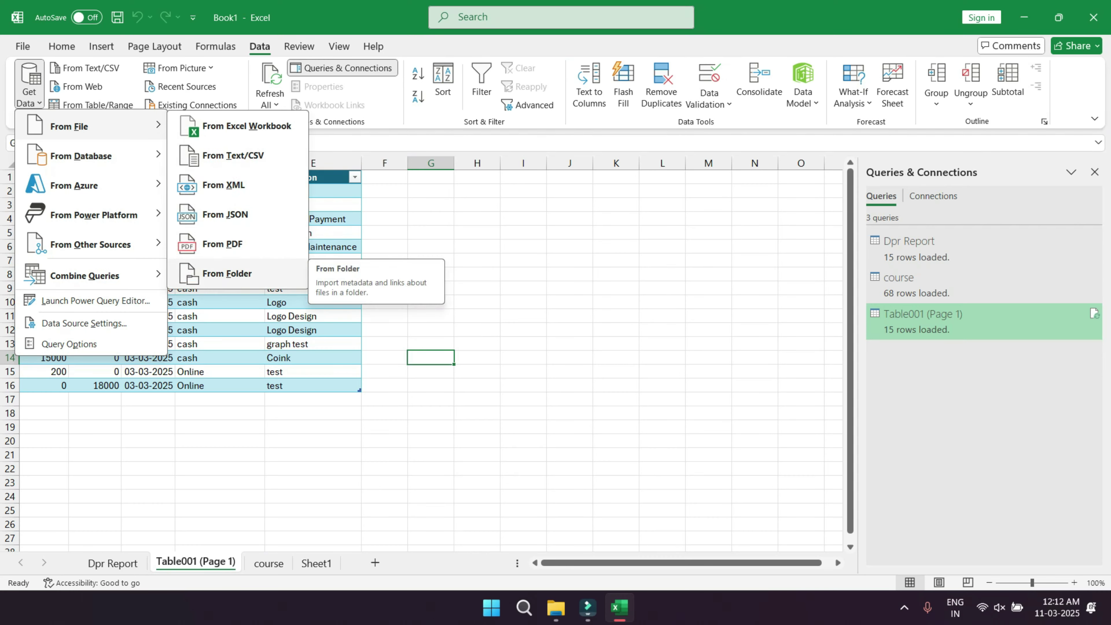
{"action": "left_click", "coordinate": [227, 273]}
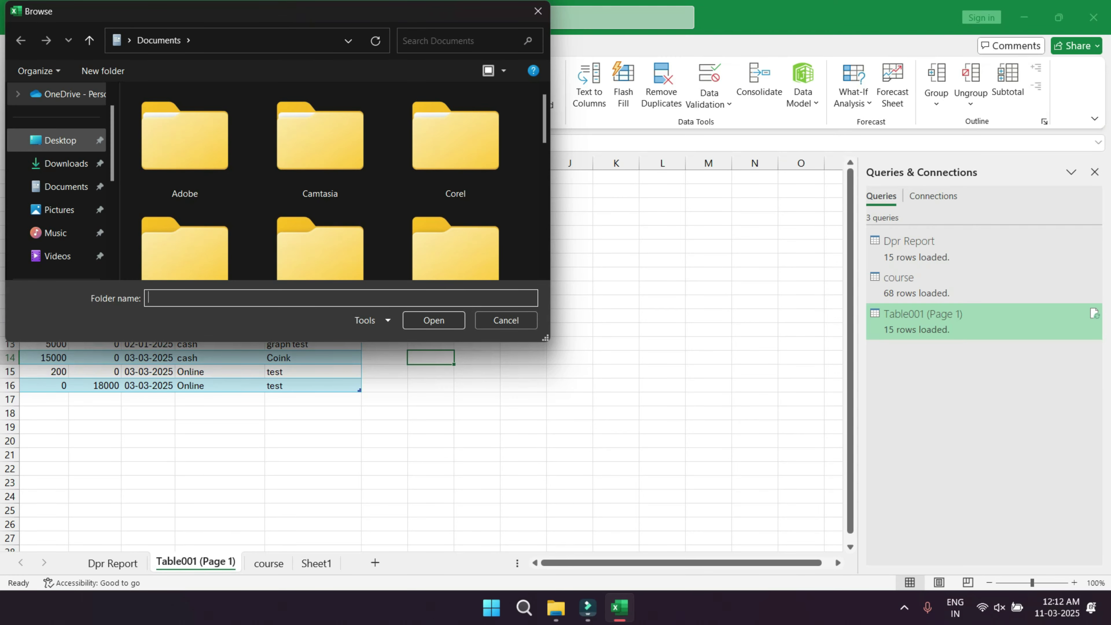
{"action": "left_click", "coordinate": [60, 140]}
{"action": "double_click", "coordinate": [253, 127]}
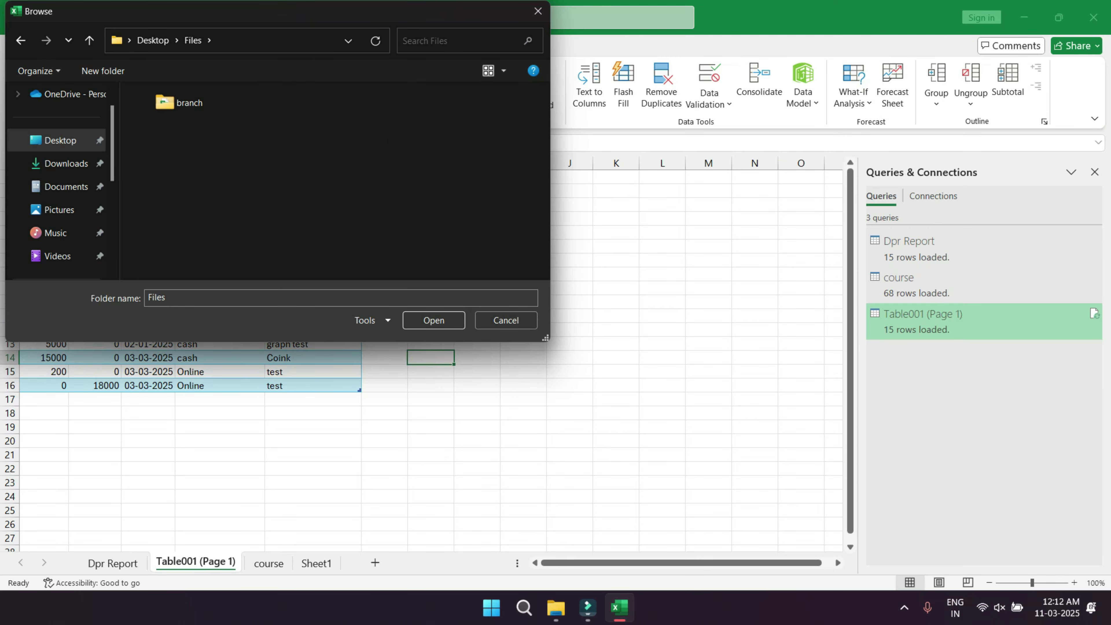
{"action": "left_click", "coordinate": [189, 102]}
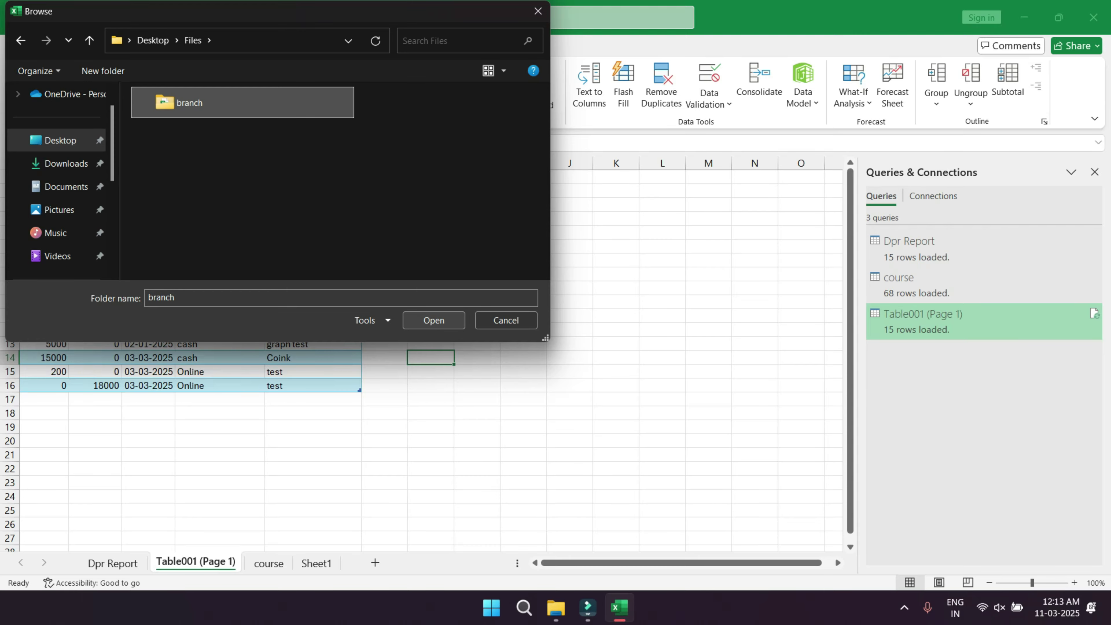
{"action": "left_click", "coordinate": [434, 320]}
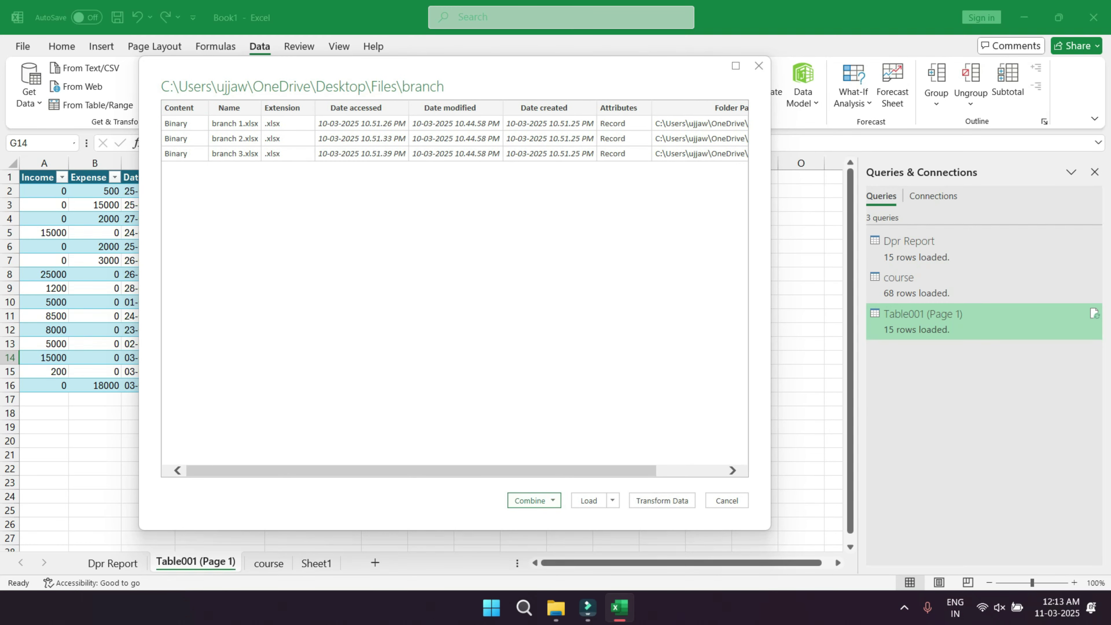
Step: Combine and load the branch workbooks, extracting the Dpr Report sheet with First file as the sample
{"action": "left_click", "coordinate": [533, 500]}
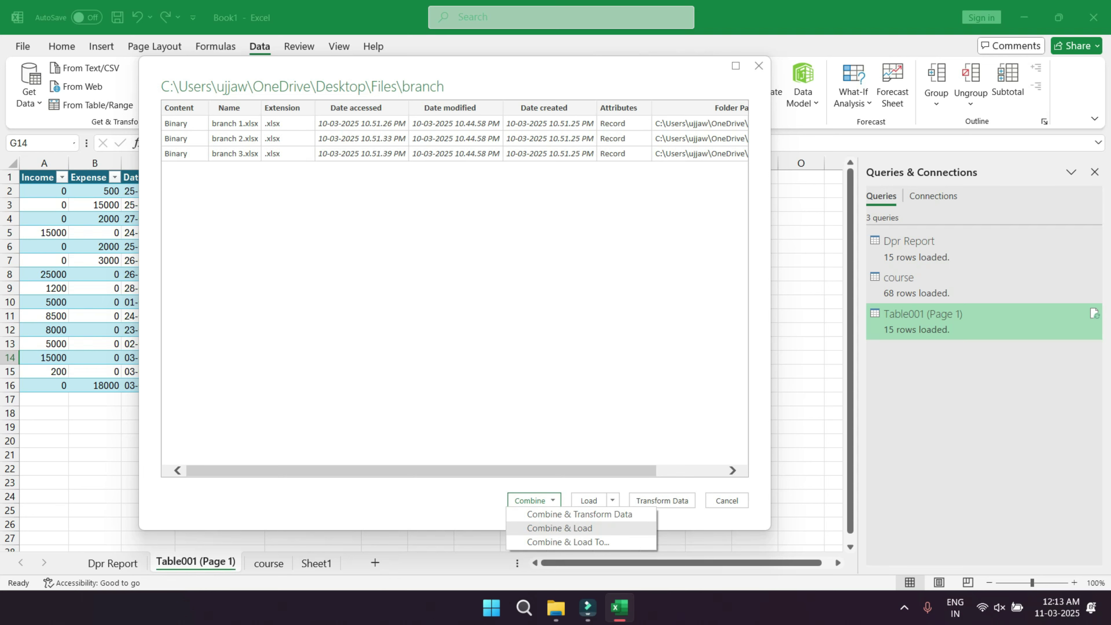
{"action": "left_click", "coordinate": [560, 528]}
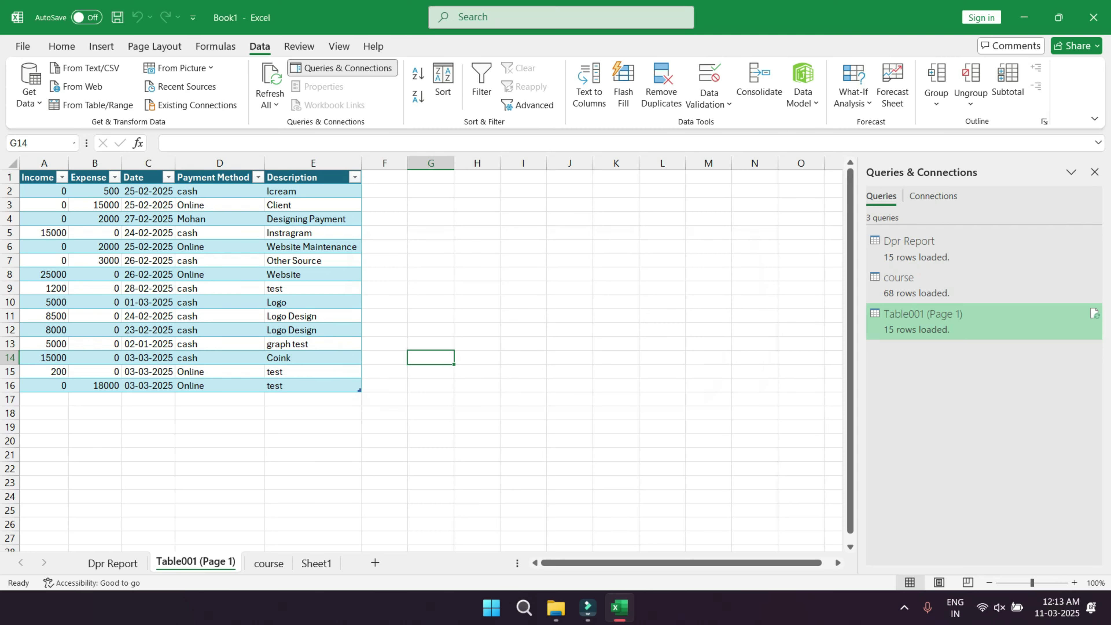
{"action": "left_click", "coordinate": [315, 207]}
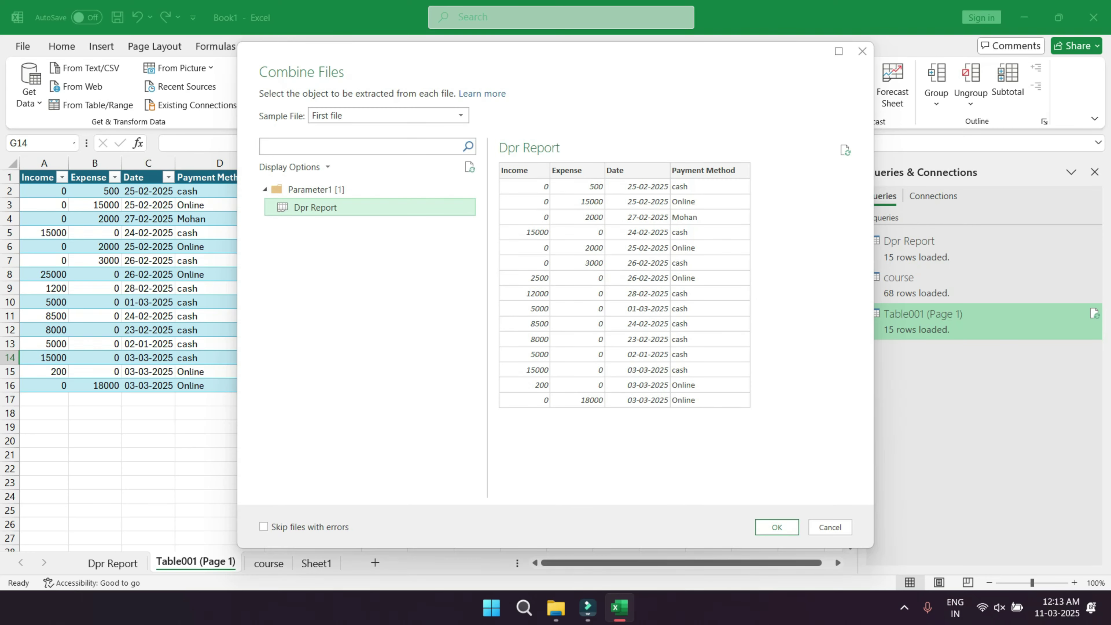
{"action": "left_click_drag", "start_coordinate": [534, 54], "coordinate": [443, 41]}
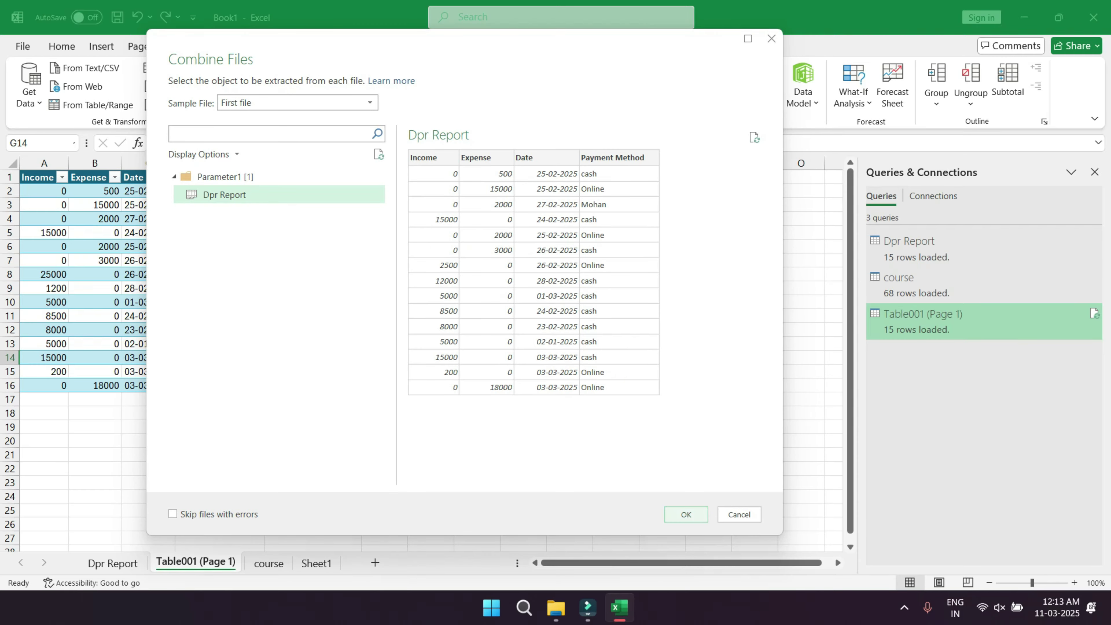
{"action": "left_click", "coordinate": [686, 514]}
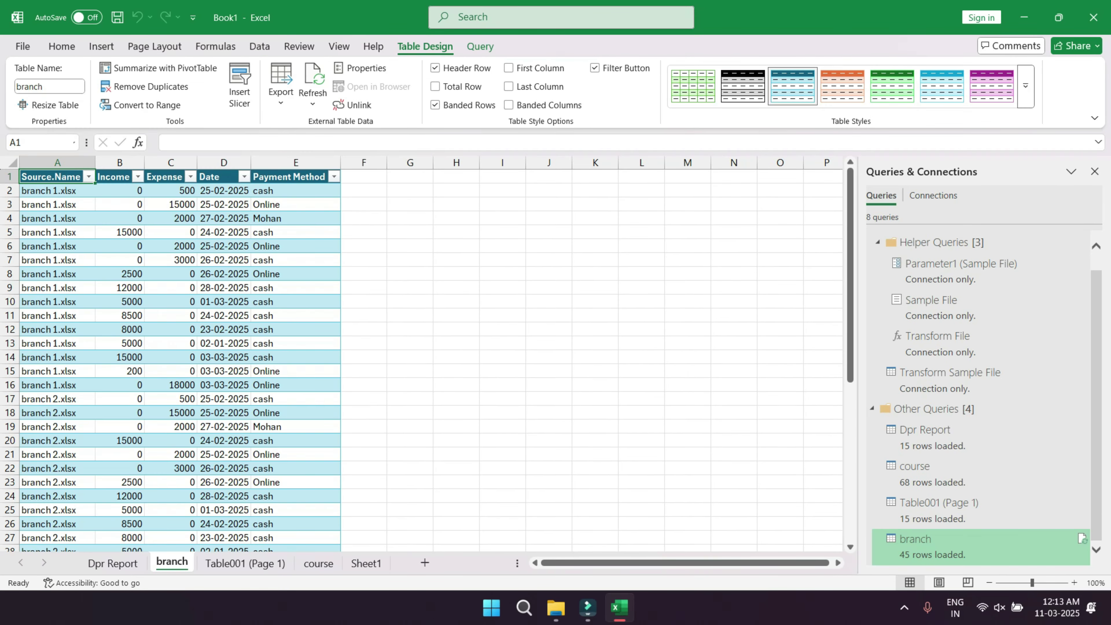
Step: Rename the Source.Name header in cell A1 of the combined table to Branch
{"action": "scroll", "coordinate": [436, 354], "scroll_direction": "up", "scroll_amount": 1}
{"action": "scroll", "coordinate": [435, 353], "scroll_direction": "left", "scroll_amount": 2}
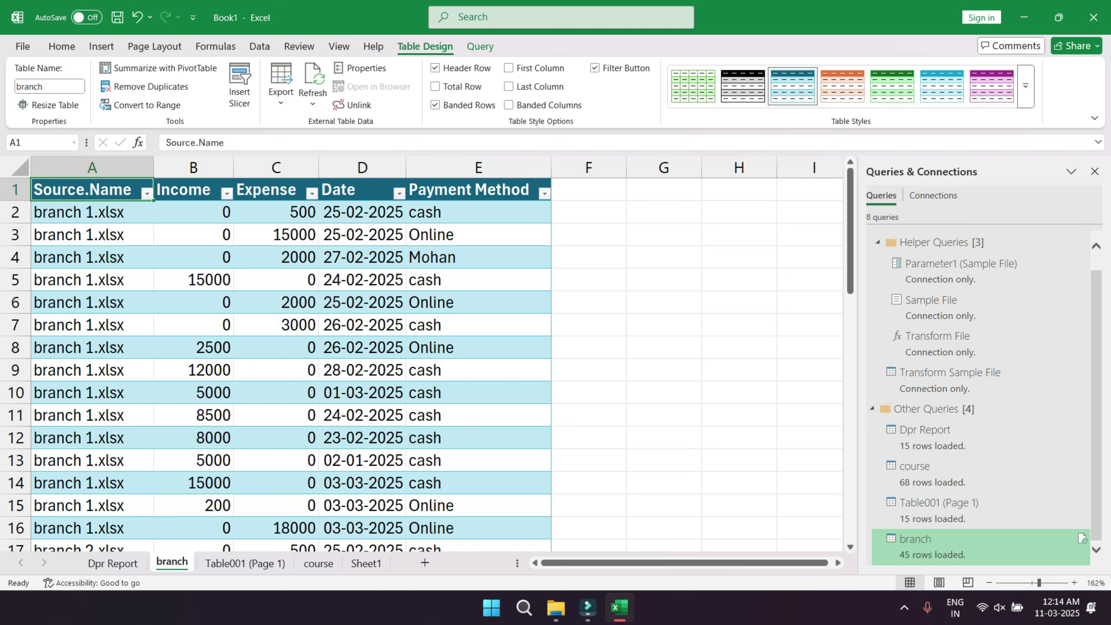
{"action": "type", "text": "Branch"}
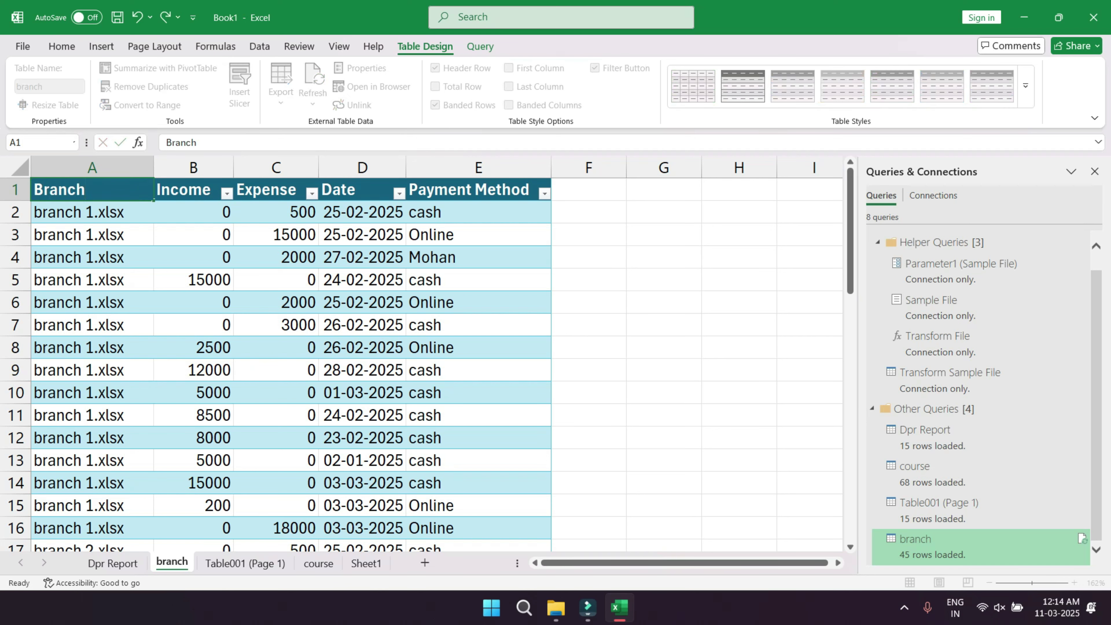
{"action": "key", "text": "Return"}
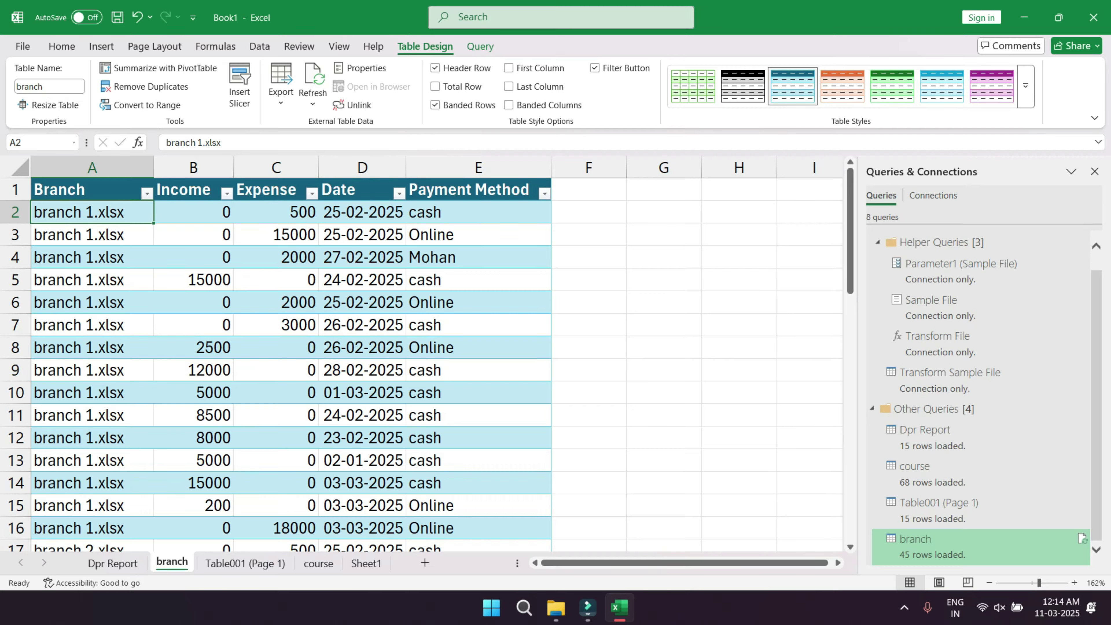
Step: Look through the combined table's rows for branch 1, branch 2 and branch 3, returning to the first row
{"action": "scroll", "coordinate": [419, 363], "scroll_direction": "down", "scroll_amount": 12}
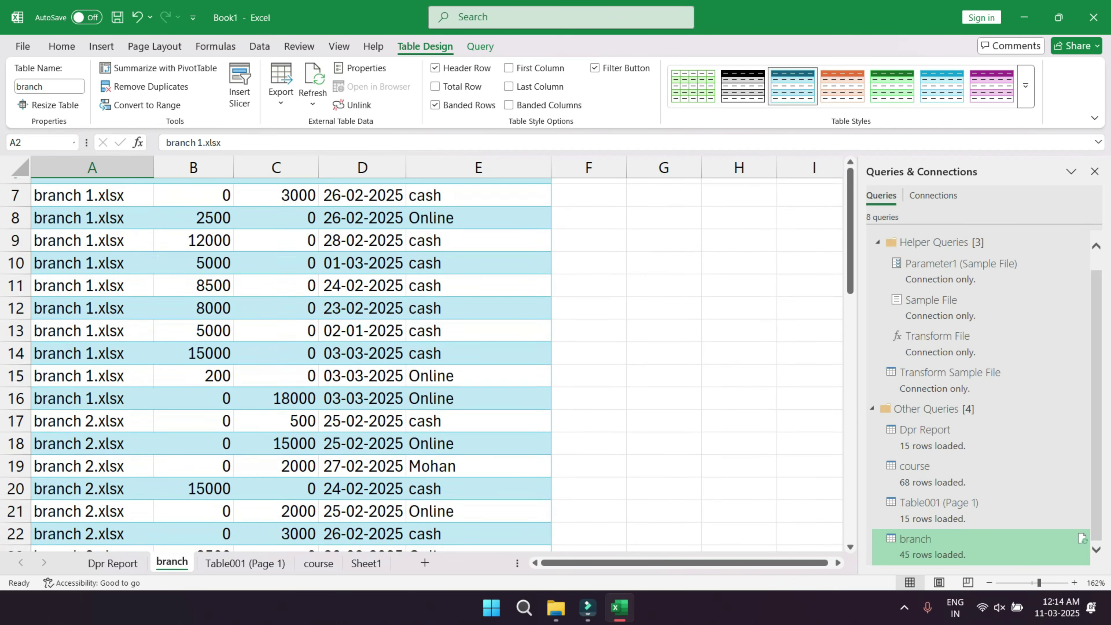
{"action": "scroll", "coordinate": [419, 363], "scroll_direction": "up", "scroll_amount": 12}
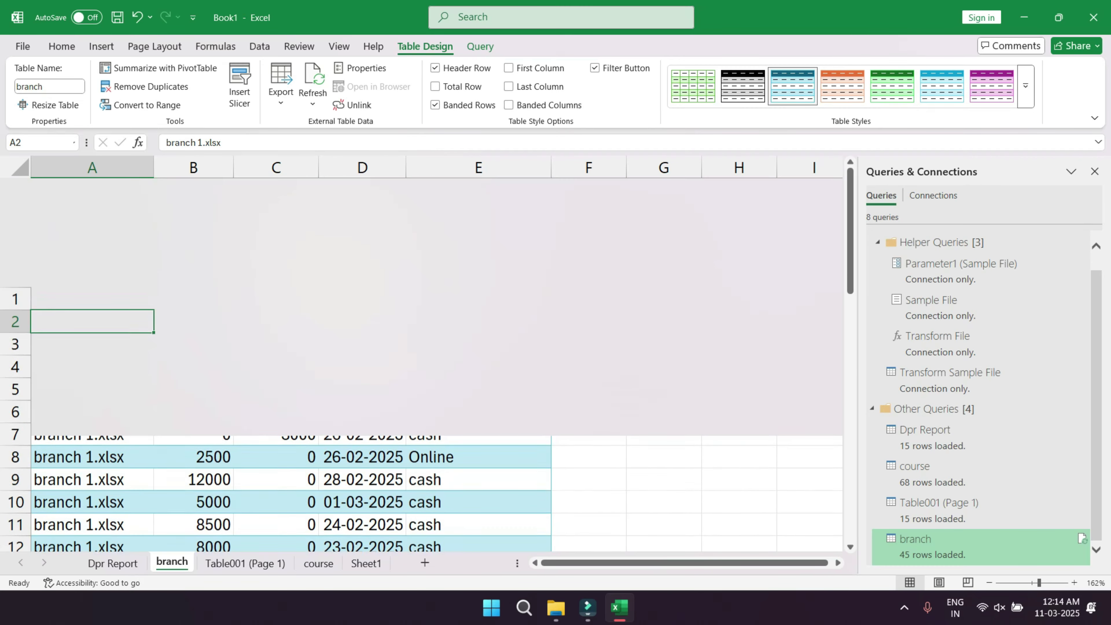
{"action": "scroll", "coordinate": [419, 363], "scroll_direction": "down", "scroll_amount": 4}
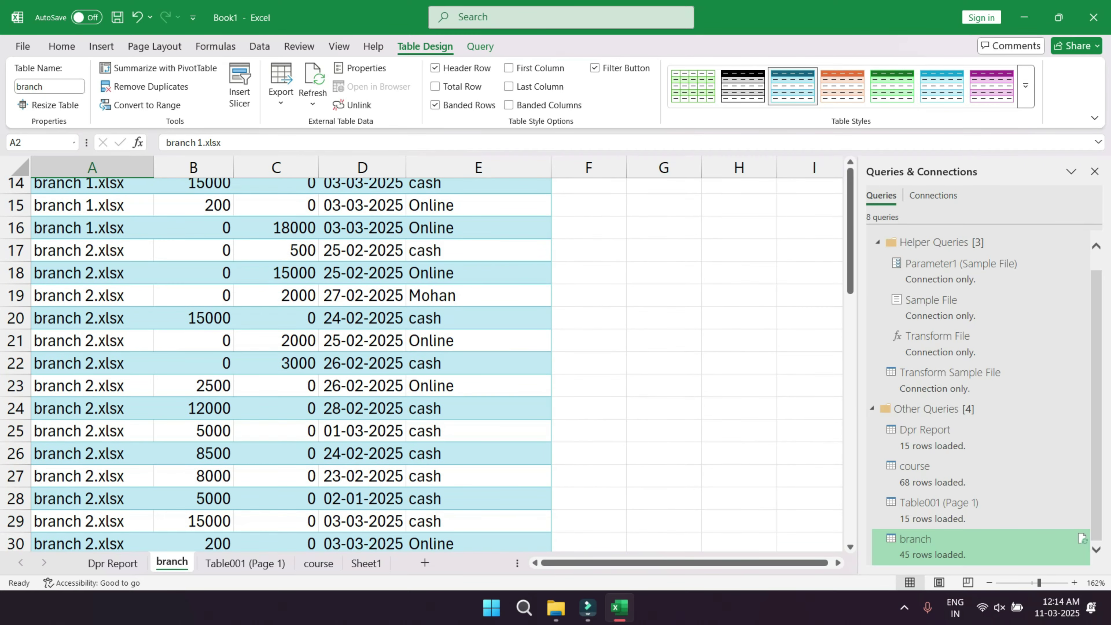
{"action": "scroll", "coordinate": [419, 363], "scroll_direction": "down", "scroll_amount": 4}
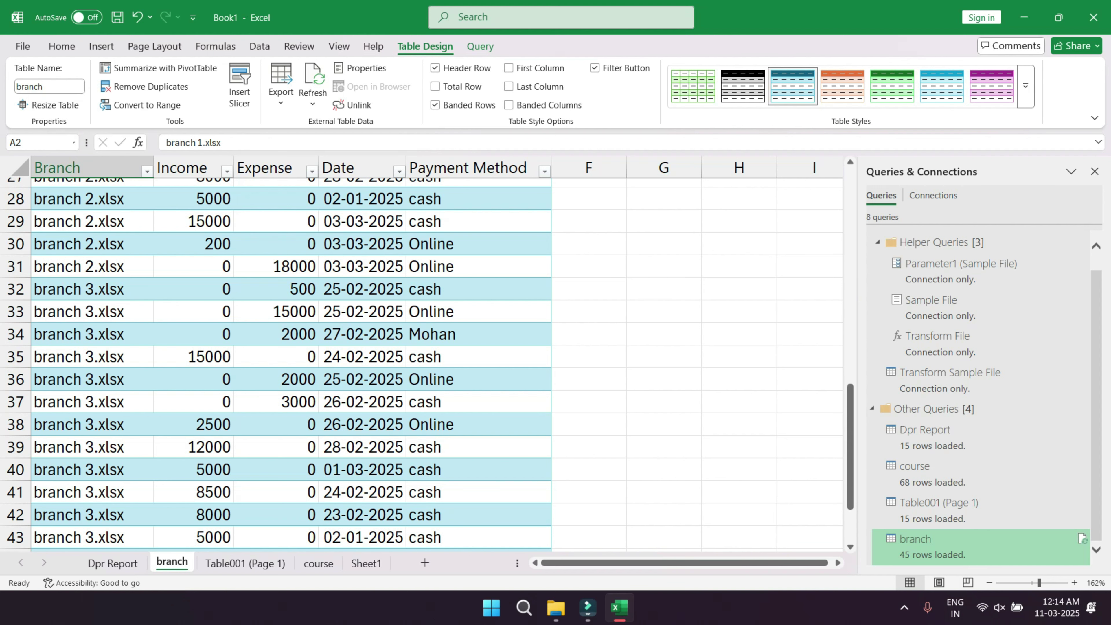
{"action": "scroll", "coordinate": [419, 363], "scroll_direction": "up", "scroll_amount": 13}
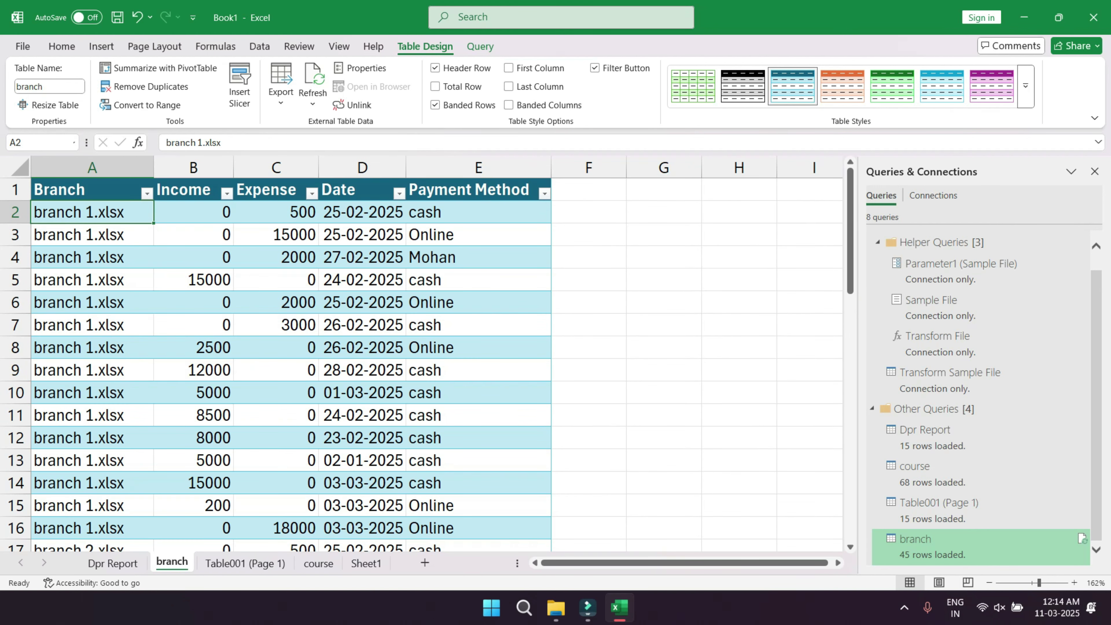
Step: Highlight rows 1 to 7 of the Income column, followed by the same rows of the Expense column, to examine their values
{"action": "key", "text": "Right"}
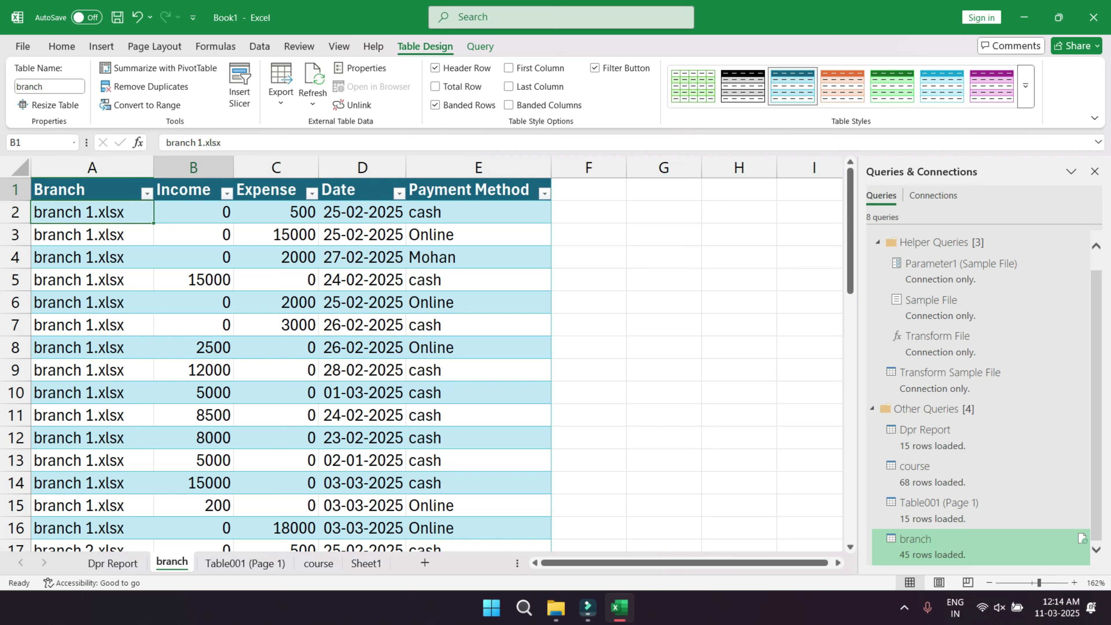
{"action": "key", "text": "Up"}
{"action": "key", "text": "shift+Down"}
{"action": "key", "text": "shift+Down"}
{"action": "key", "text": "shift+Down"}
{"action": "key", "text": "shift+Down"}
{"action": "key", "text": "shift+Down"}
{"action": "key", "text": "shift+Down"}
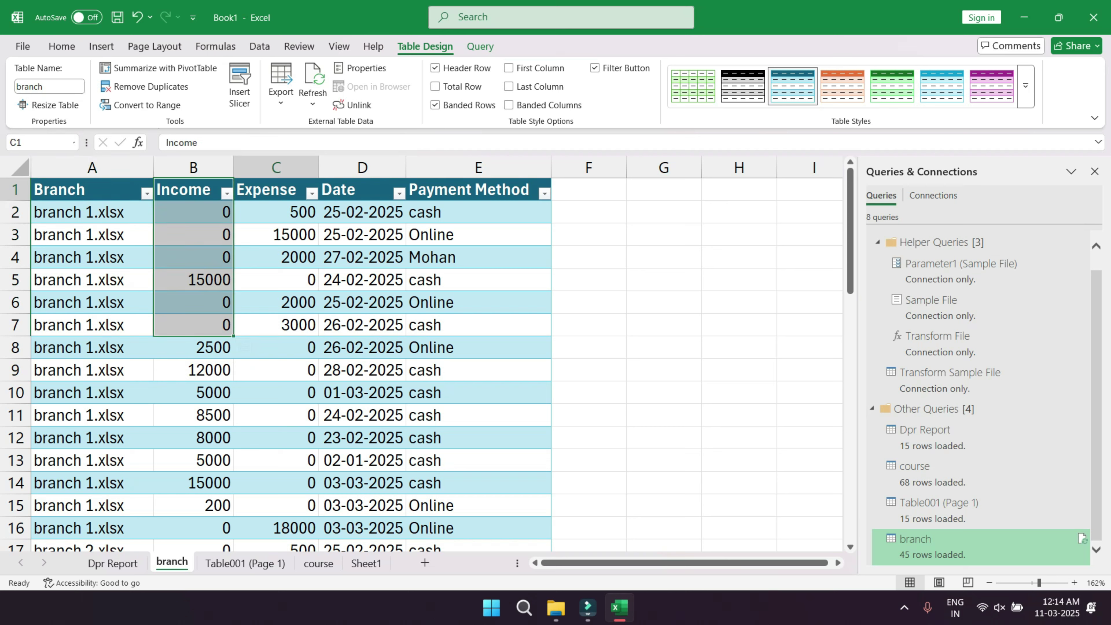
{"action": "key", "text": "Right"}
{"action": "key", "text": "shift+Down"}
{"action": "key", "text": "shift+Down"}
{"action": "key", "text": "shift+Down"}
{"action": "key", "text": "shift+Down"}
{"action": "key", "text": "shift+Down"}
{"action": "key", "text": "shift+Down"}
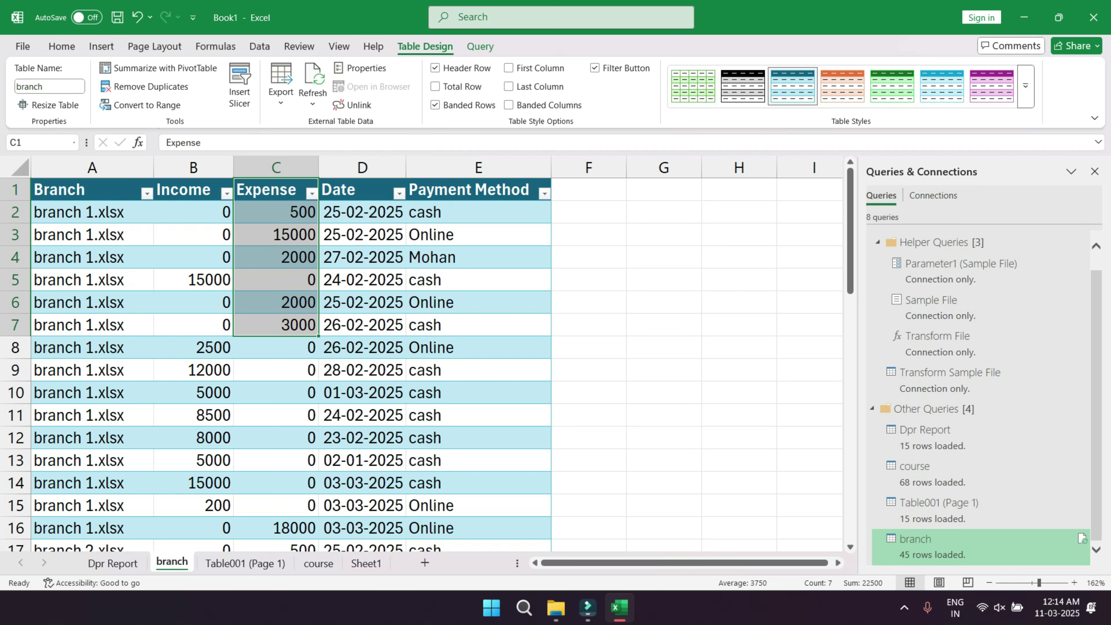
Step: Highlight the branch file names in A2 to A8 and open the branch query in the Power Query Editor
{"action": "left_click_drag", "start_coordinate": [92, 212], "coordinate": [92, 346]}
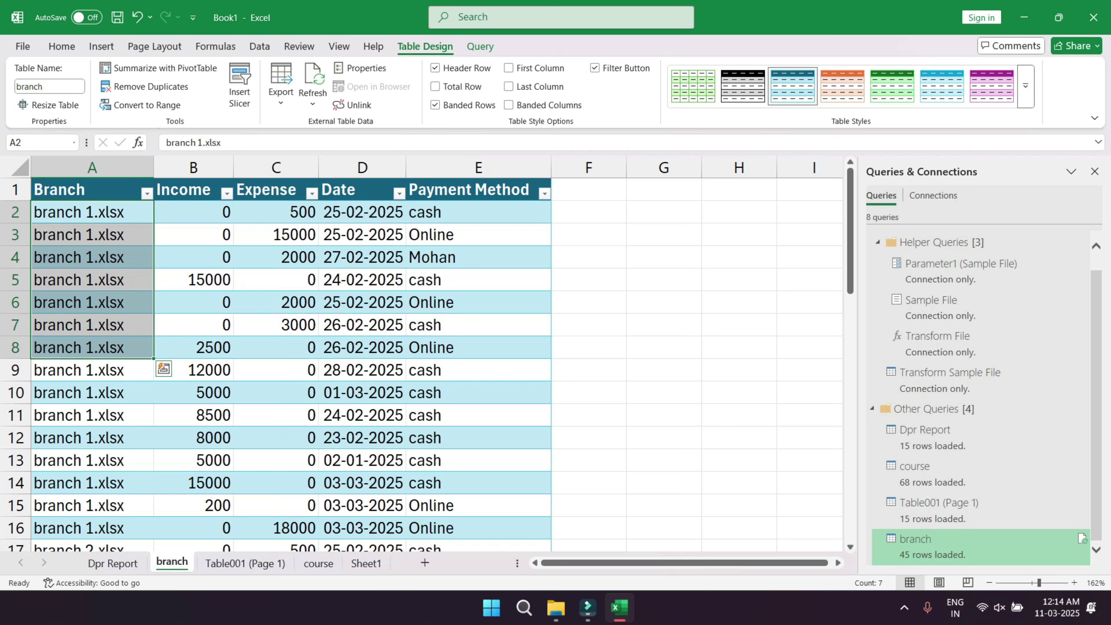
{"action": "left_click", "coordinate": [92, 212]}
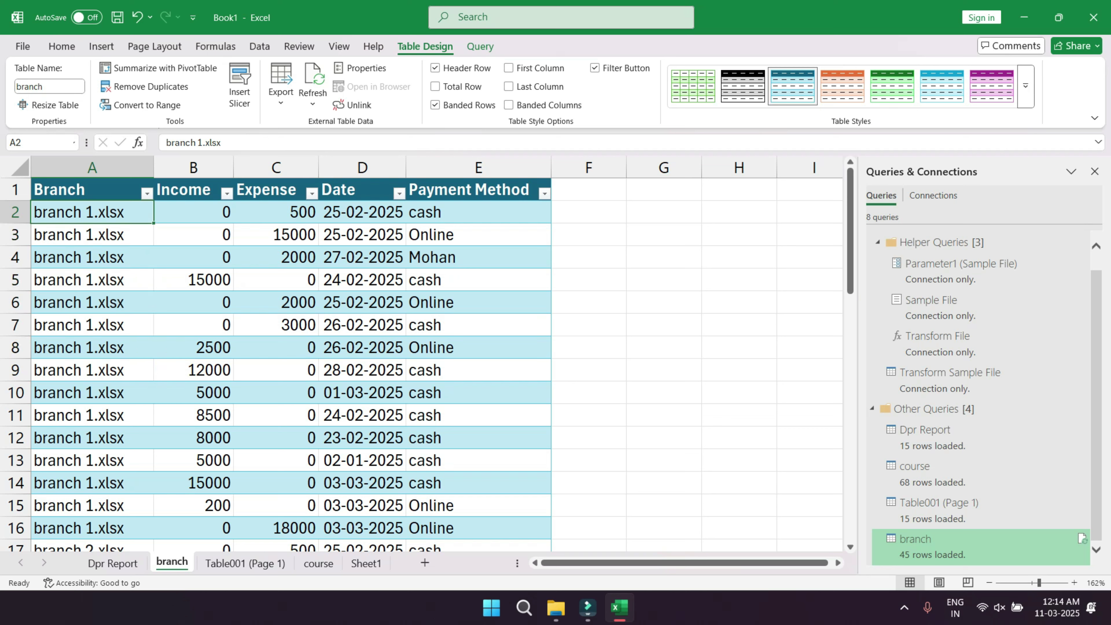
{"action": "left_click", "coordinate": [260, 46]}
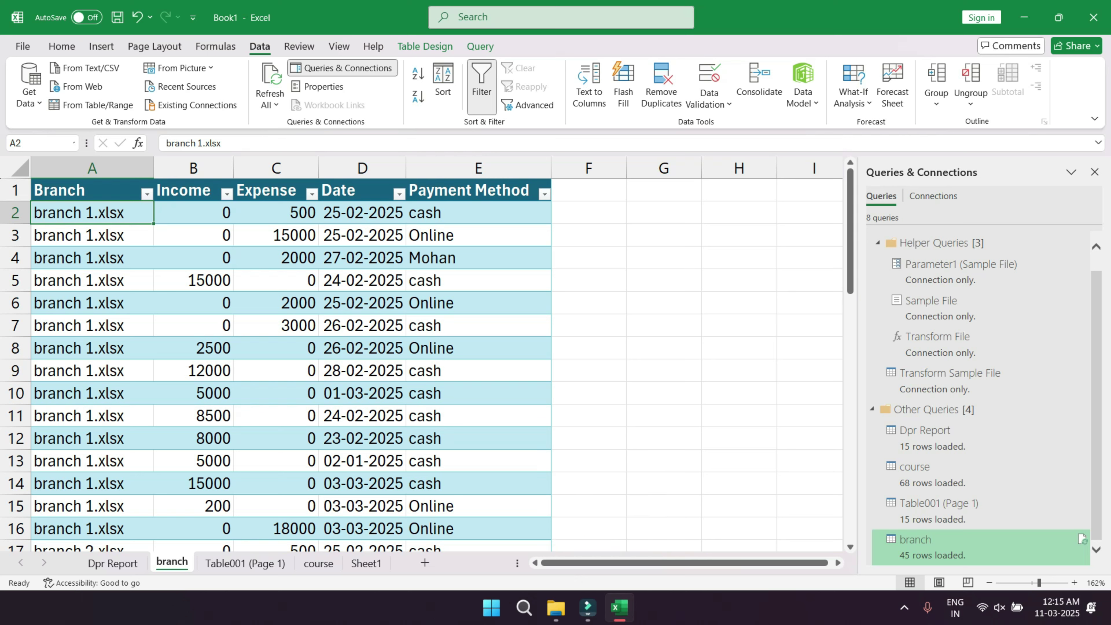
{"action": "mouse_move", "coordinate": [962, 546]}
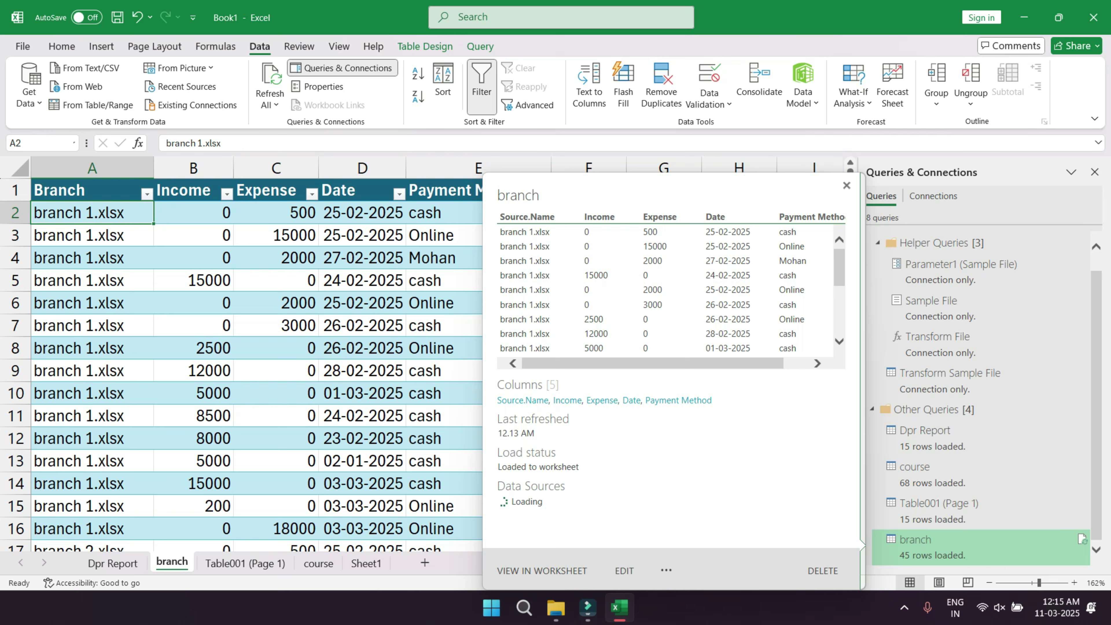
{"action": "left_click", "coordinate": [962, 546]}
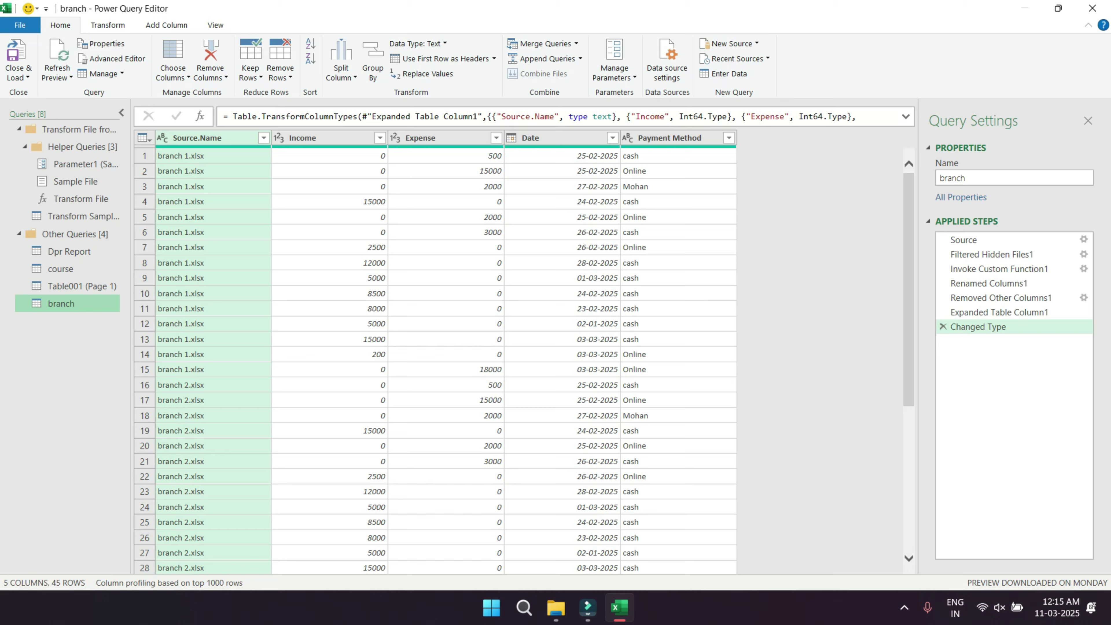
Step: Extract the text before the "." delimiter in the Source.Name column and load the query back into the worksheet
{"action": "left_click", "coordinate": [210, 137]}
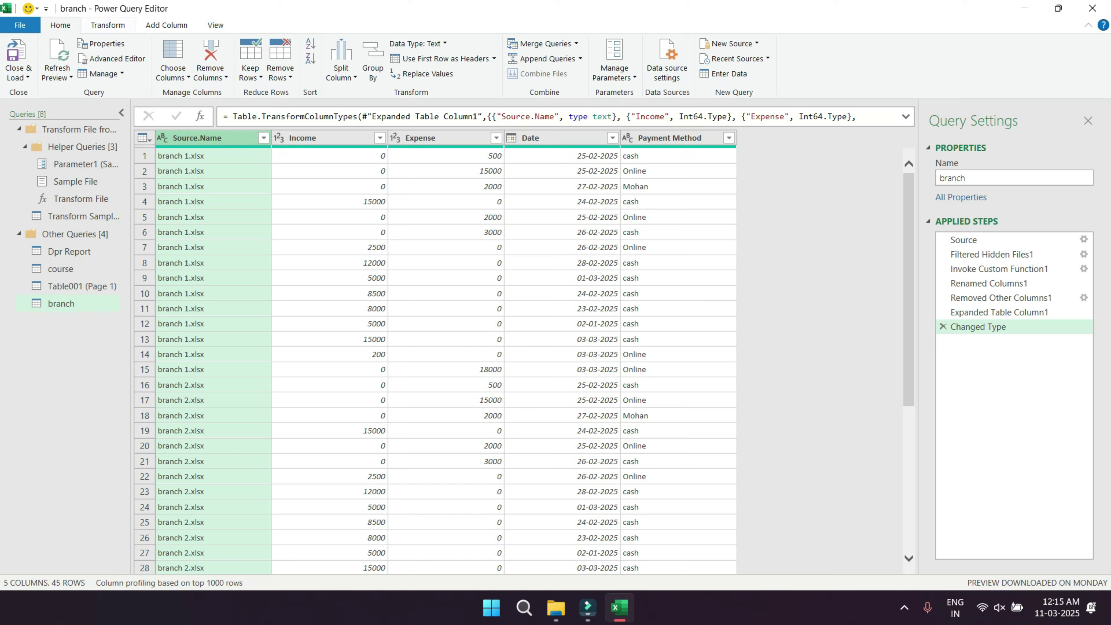
{"action": "left_click", "coordinate": [108, 24]}
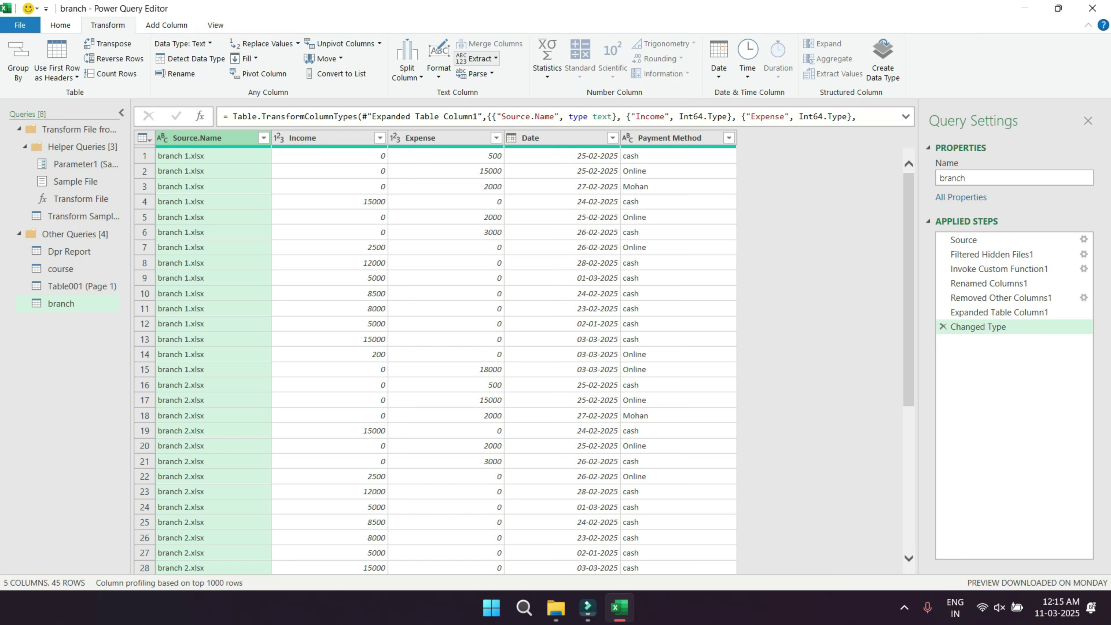
{"action": "left_click", "coordinate": [478, 58]}
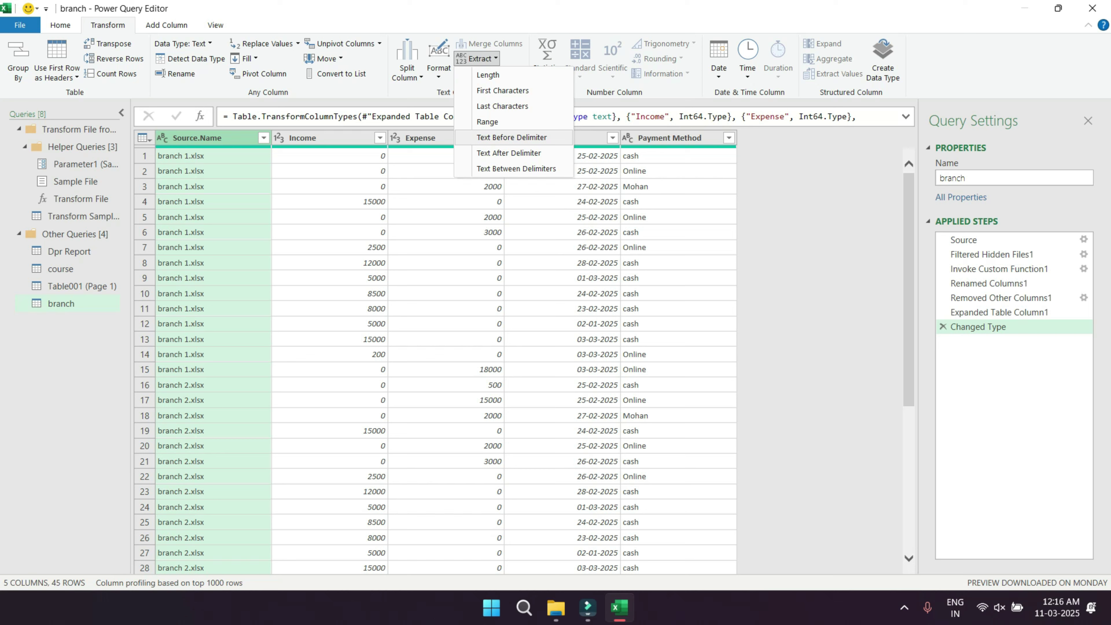
{"action": "left_click", "coordinate": [512, 136]}
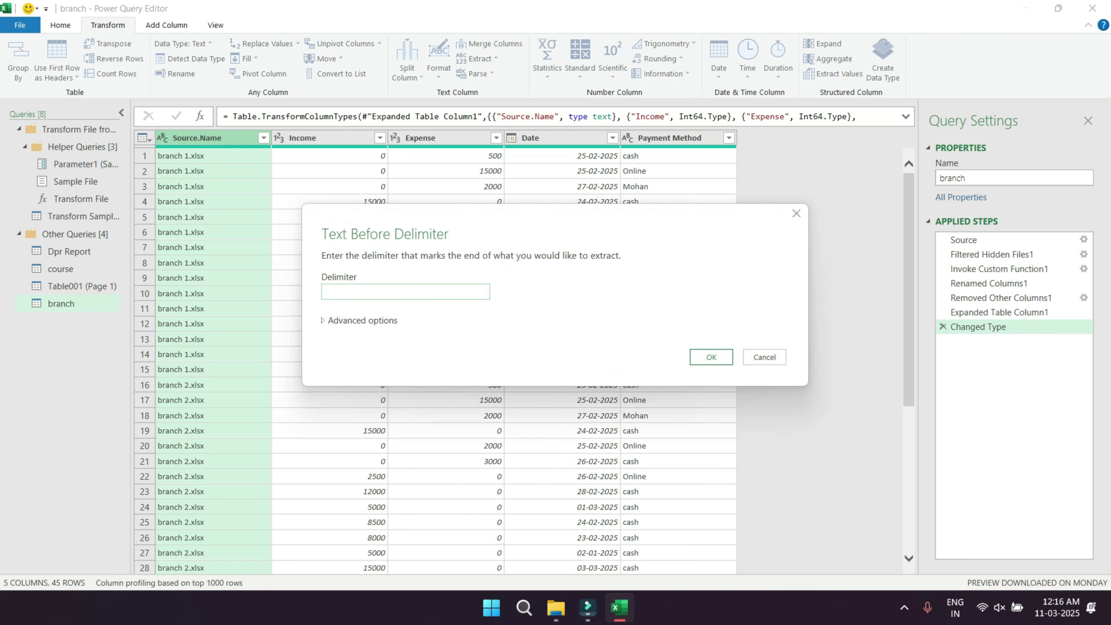
{"action": "type", "text": "."}
{"action": "key", "text": "Return"}
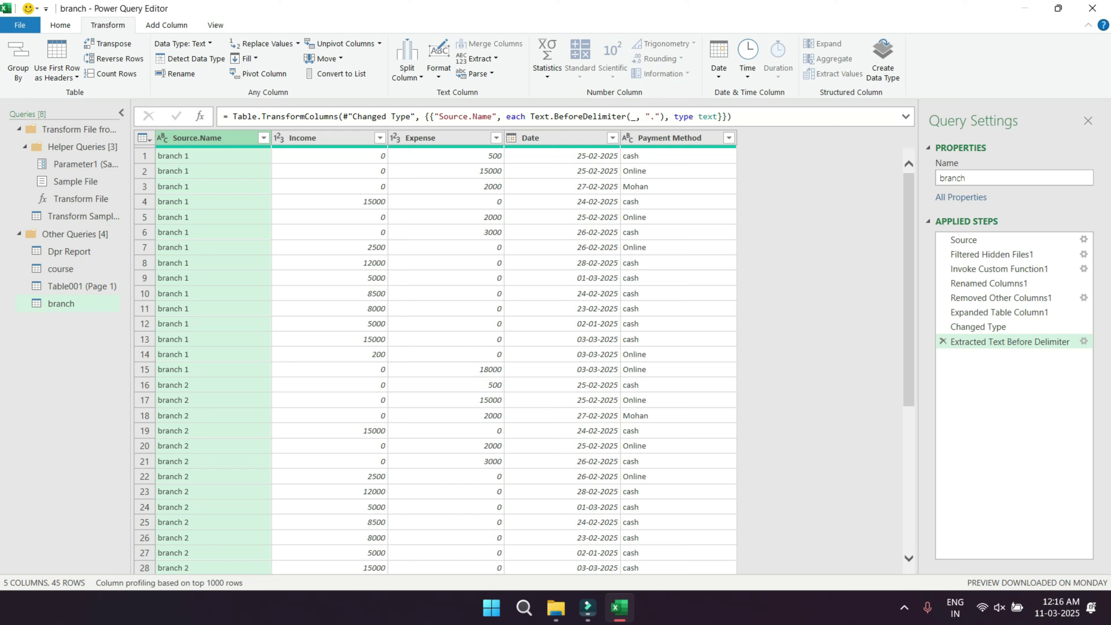
{"action": "left_click", "coordinate": [60, 25]}
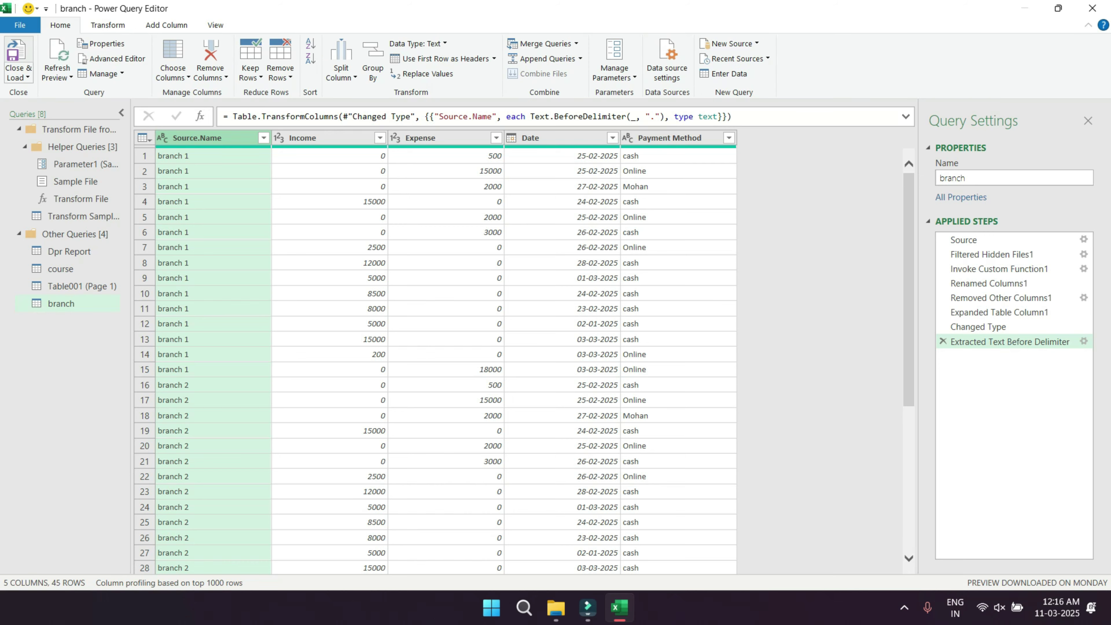
{"action": "left_click", "coordinate": [16, 52]}
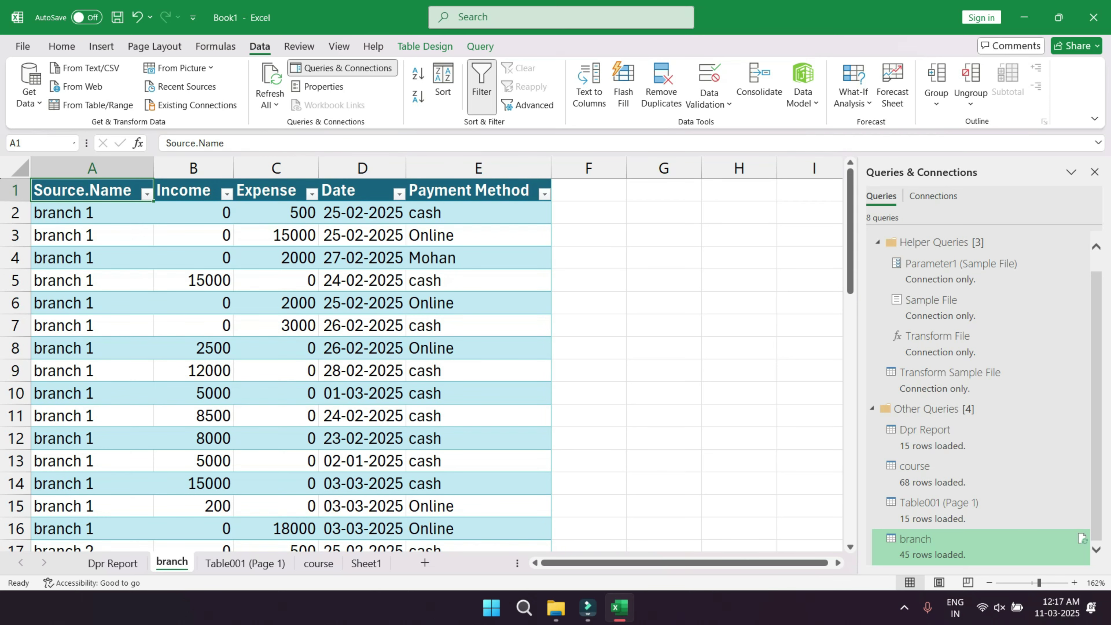
Step: Rename the Source.Name header in cell A1 of the reloaded table to Branch
{"action": "type", "text": "Brach"}
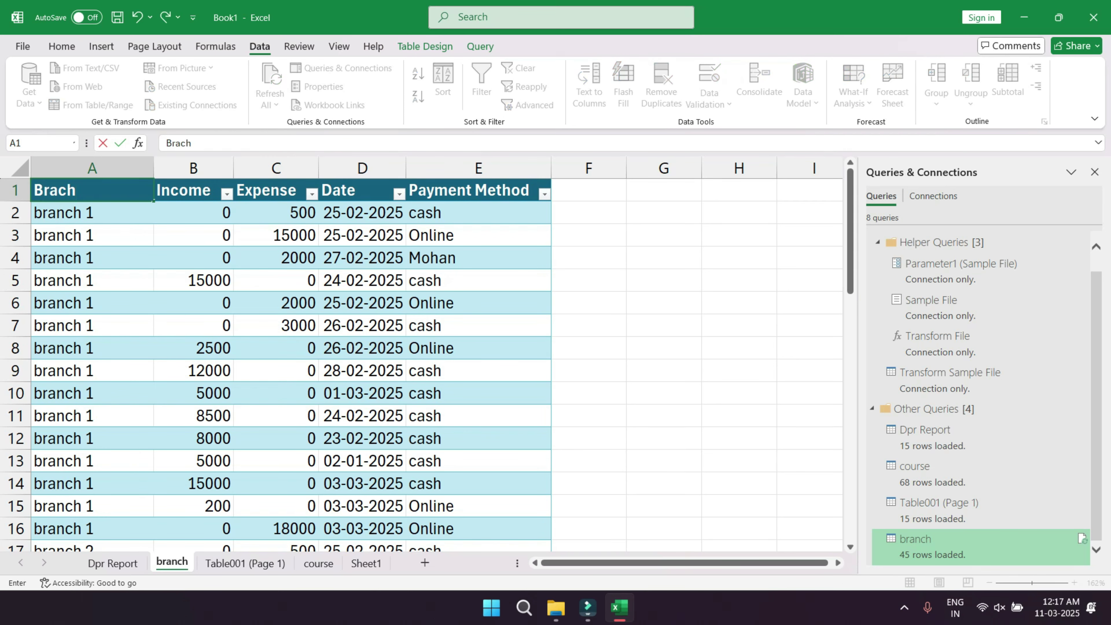
{"action": "key", "text": "BackSpace"}
{"action": "key", "text": "BackSpace"}
{"action": "type", "text": "nch"}
{"action": "key", "text": "Return"}
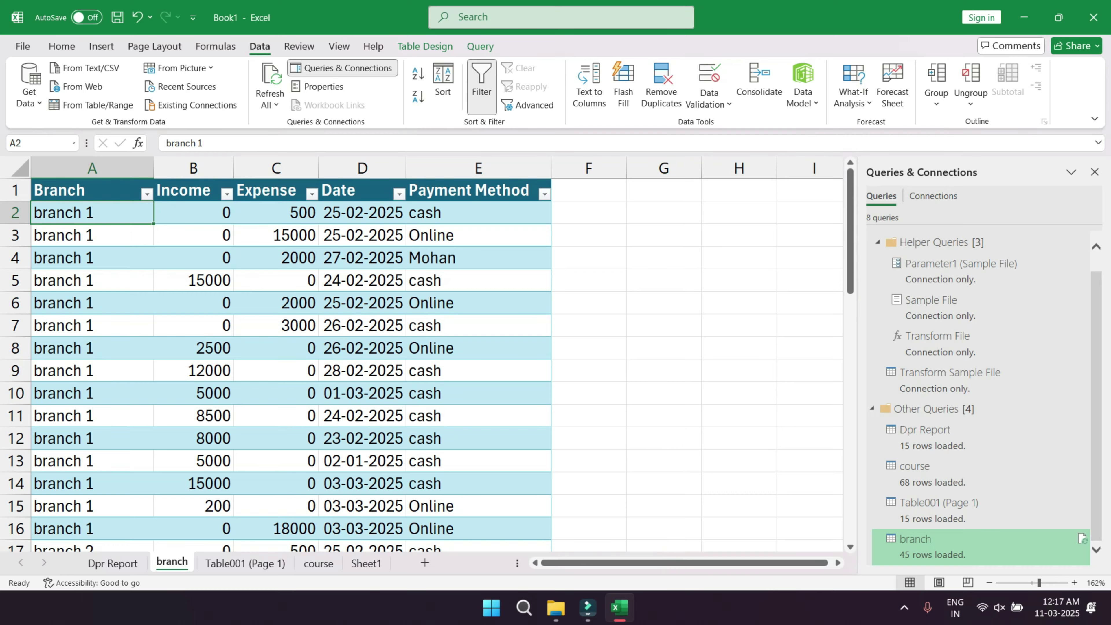
Step: Create a PivotTable from the branch table on a new worksheet
{"action": "scroll", "coordinate": [421, 365], "scroll_direction": "down", "scroll_amount": 8}
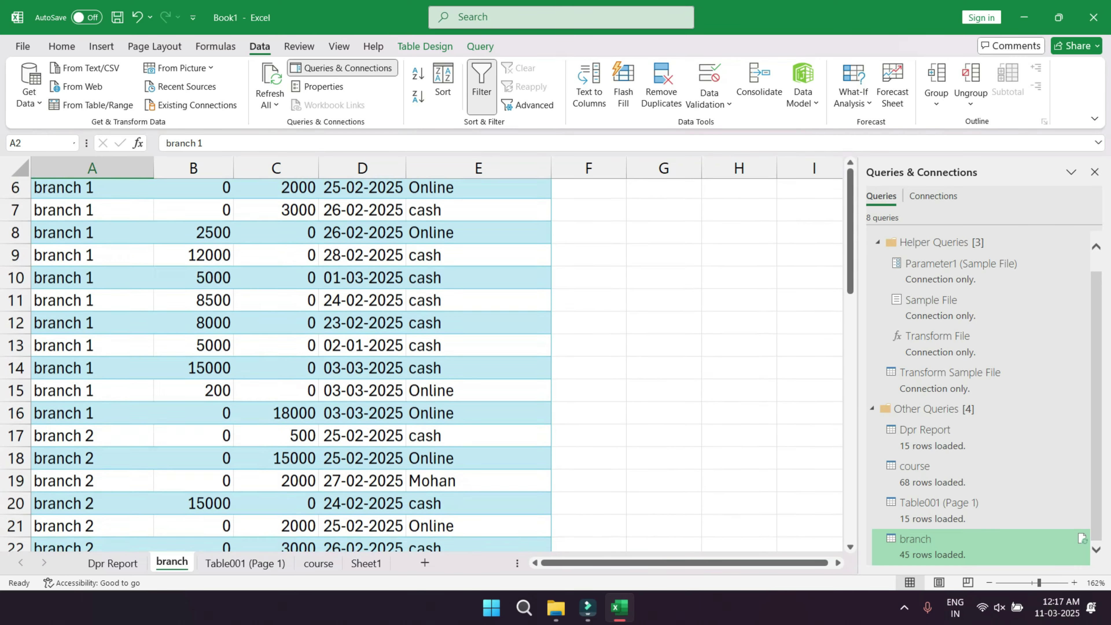
{"action": "scroll", "coordinate": [420, 365], "scroll_direction": "down", "scroll_amount": 1}
{"action": "left_click", "coordinate": [193, 303]}
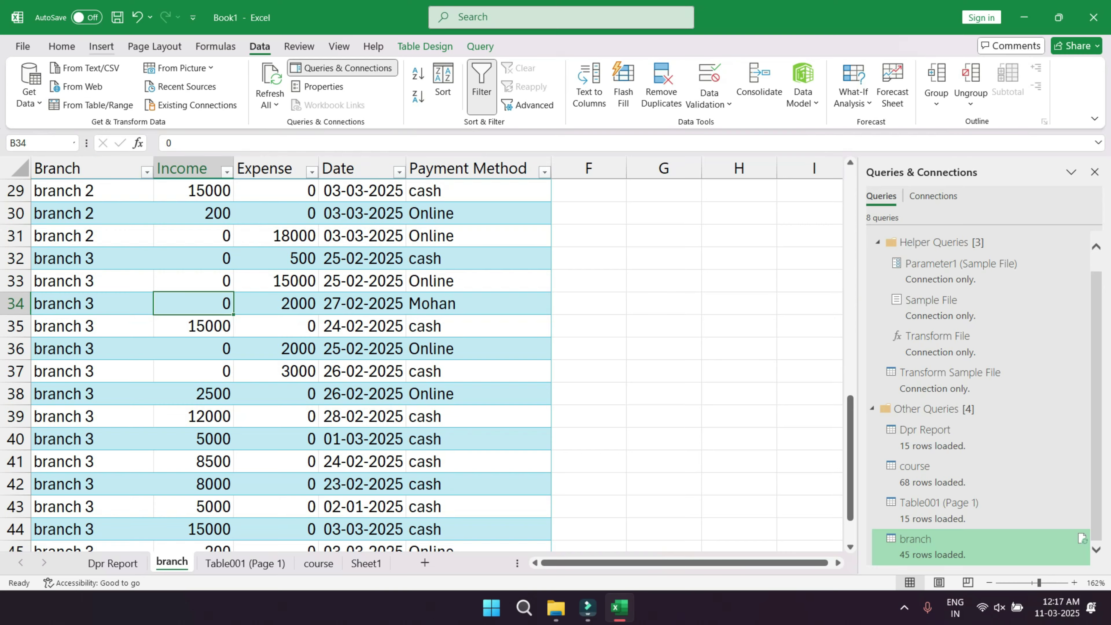
{"action": "left_click", "coordinate": [101, 46]}
{"action": "left_click", "coordinate": [35, 74]}
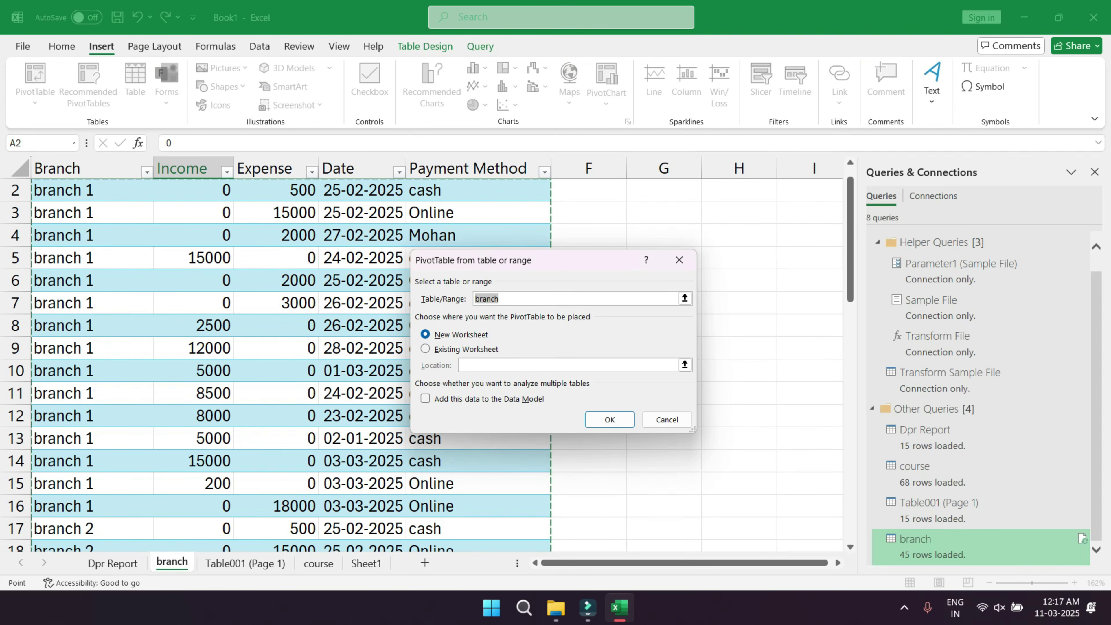
{"action": "key", "text": "Return"}
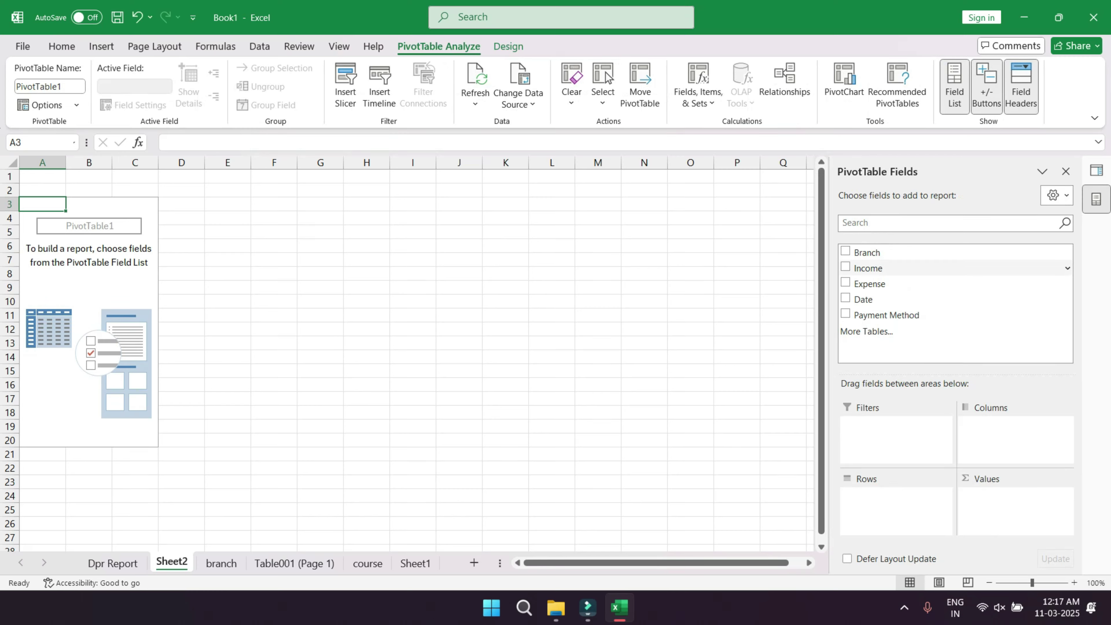
Step: Add Branch as the PivotTable's rows, with Income and Expense as its summed values
{"action": "left_click", "coordinate": [845, 251]}
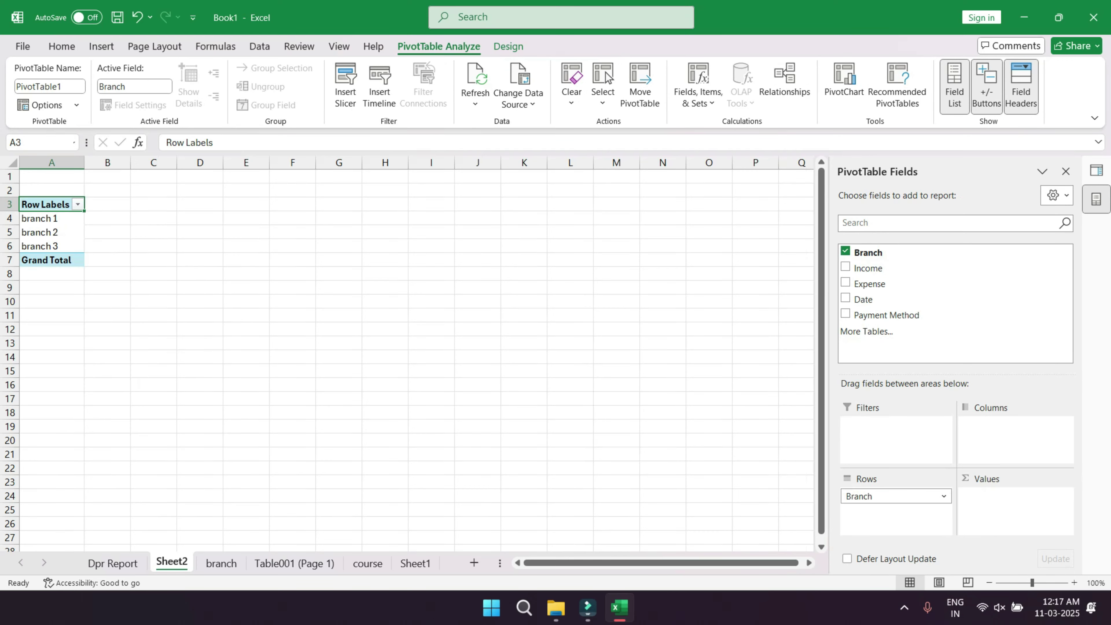
{"action": "left_click", "coordinate": [845, 267]}
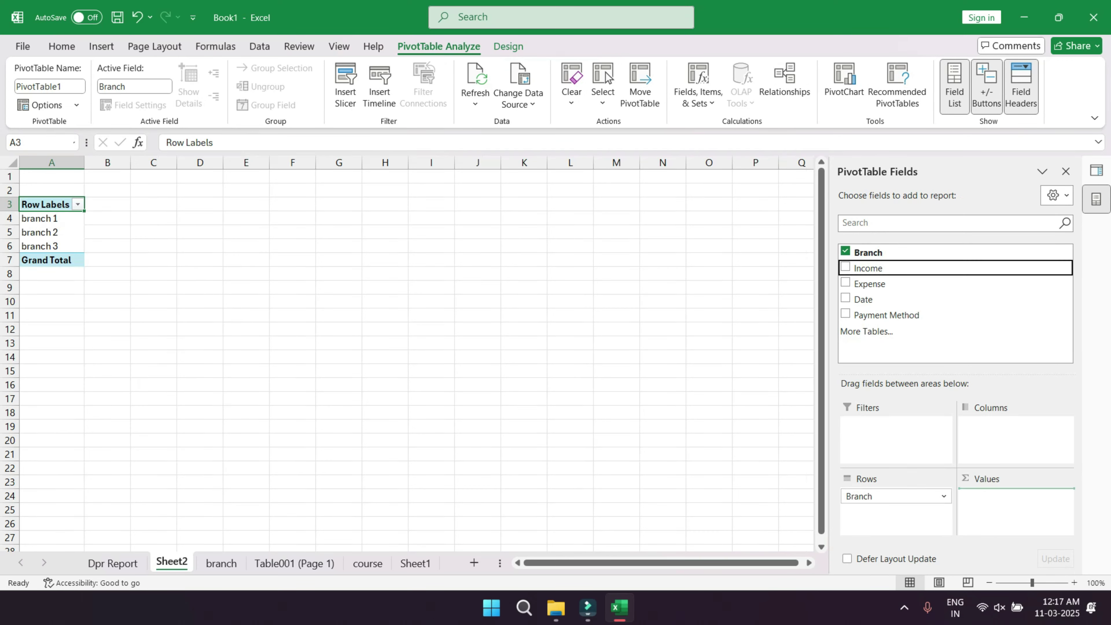
{"action": "left_click", "coordinate": [846, 283]}
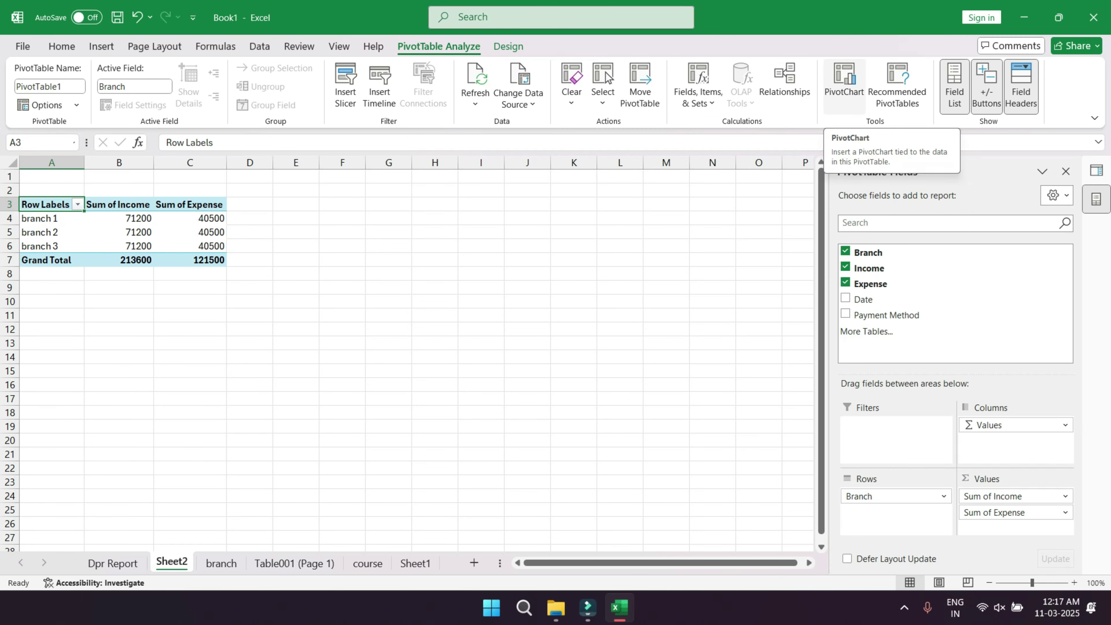
Step: Insert a Clustered Column PivotChart of income and expense by branch and enlarge it to about 12.2 by 18.3 cm
{"action": "left_click", "coordinate": [844, 83]}
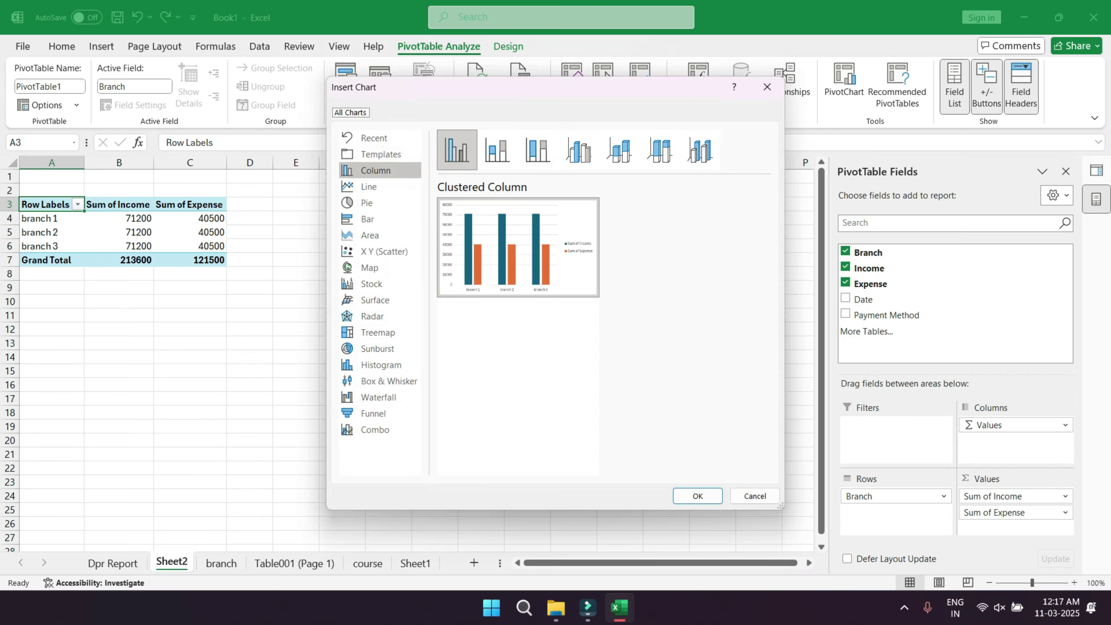
{"action": "left_click", "coordinate": [698, 495]}
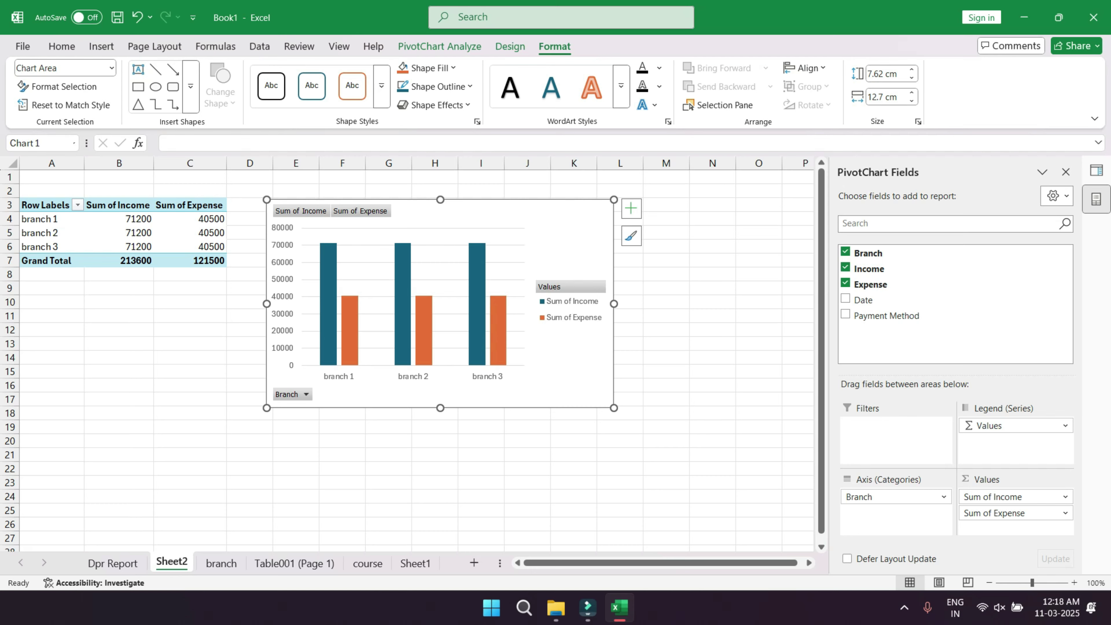
{"action": "left_click_drag", "start_coordinate": [614, 408], "coordinate": [766, 532]}
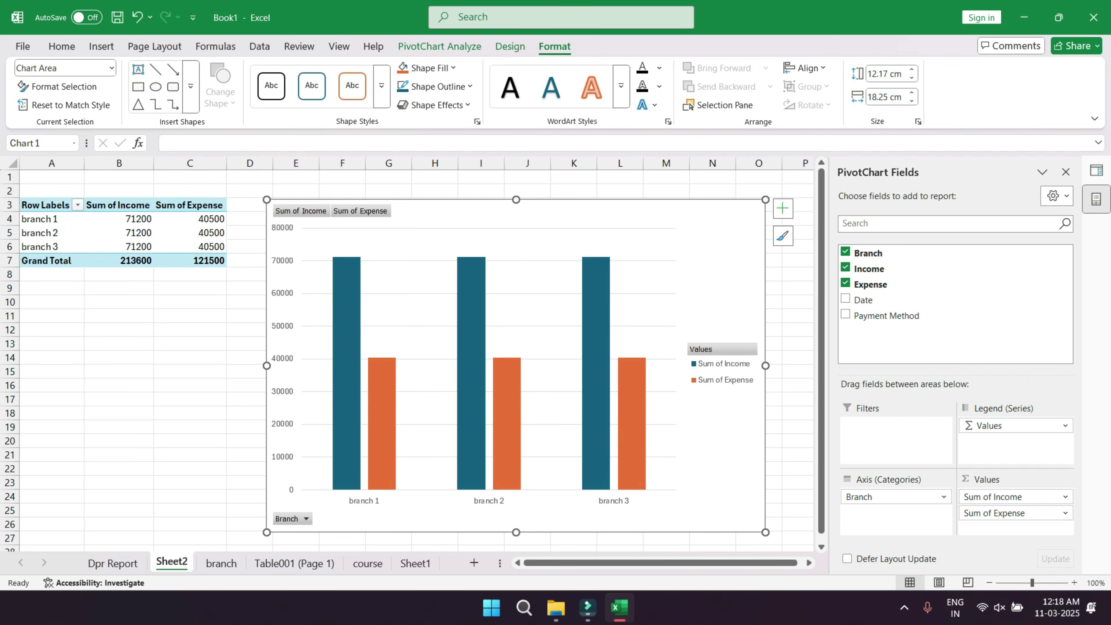